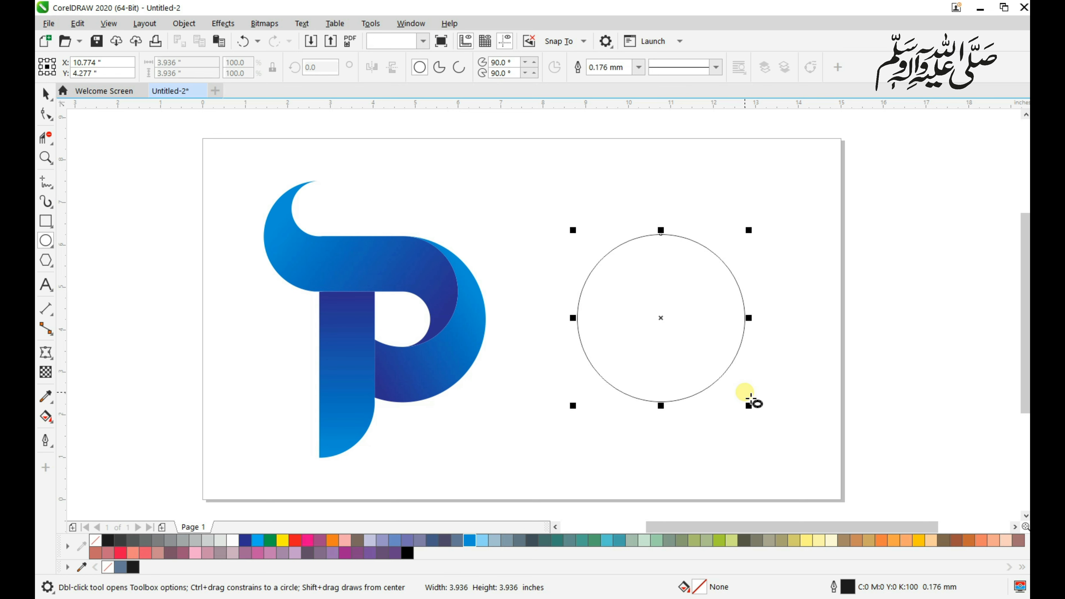
- Make a scaled-down copy of the large circle about 1.1 in wide and align it to the large circle's top edge
key("space")
left_click(730, 409)
key("F2")
left_click_drag(504, 435, 859, 196)
left_click(609, 288)
left_click_drag(655, 172, 589, 276)
left_click(546, 165, "shift")
key("t")
- Duplicate the small circle twice straight down so that three touching circles are stacked vertically
left_click_drag(411, 142, 573, 278)
left_click_drag(507, 171, 514, 274)
key("ctrl+r")
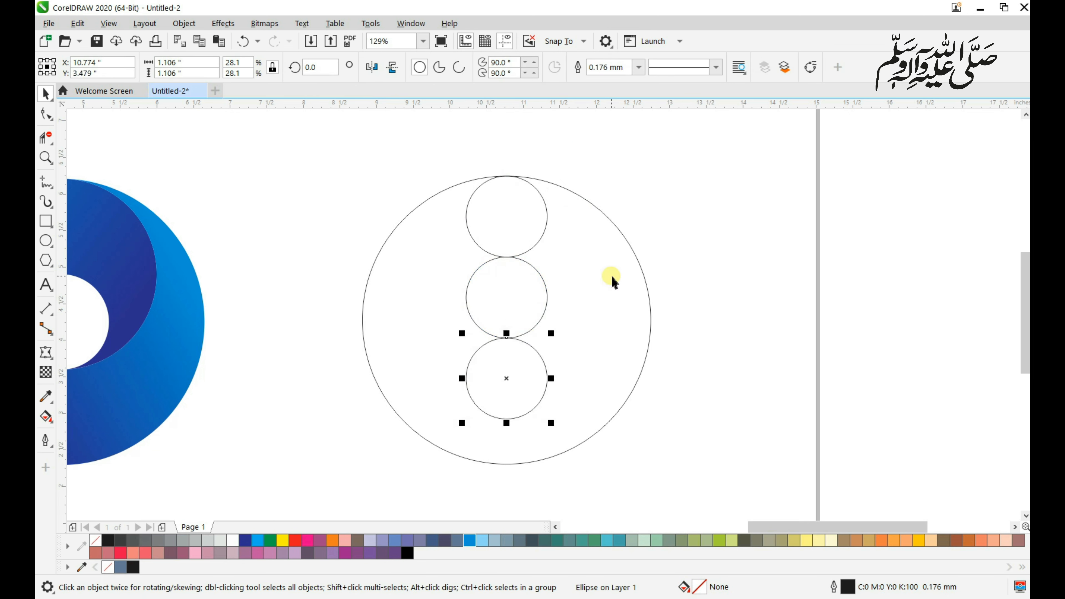
- Copy the large circle's height and apply it proportionally to the three stacked circles, setting their combined height to 3.936 in
left_click(634, 276)
left_click(194, 75)
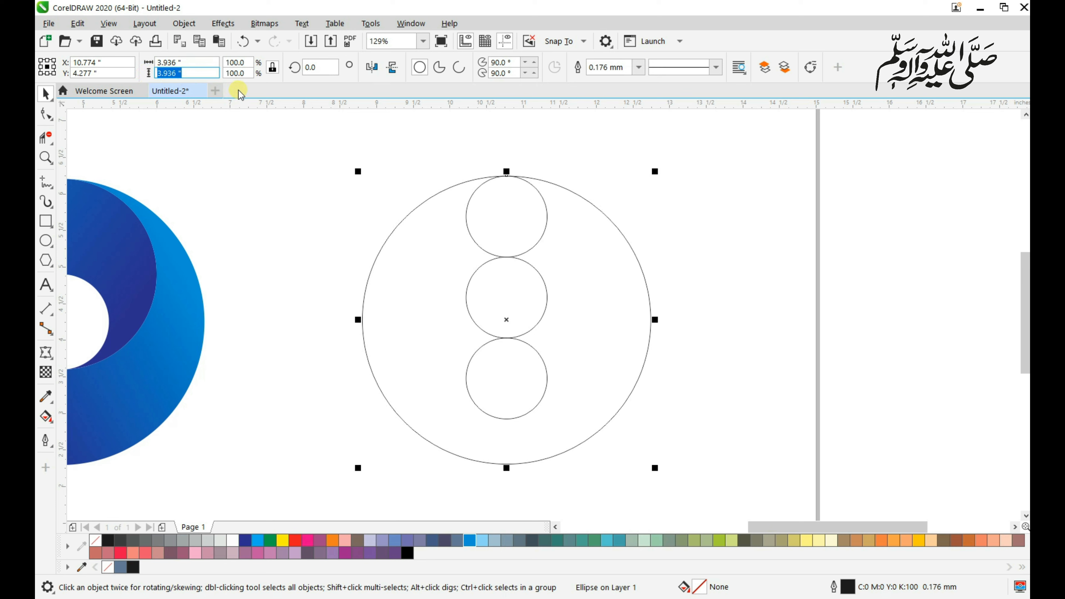
right_click(178, 81)
left_click(209, 109)
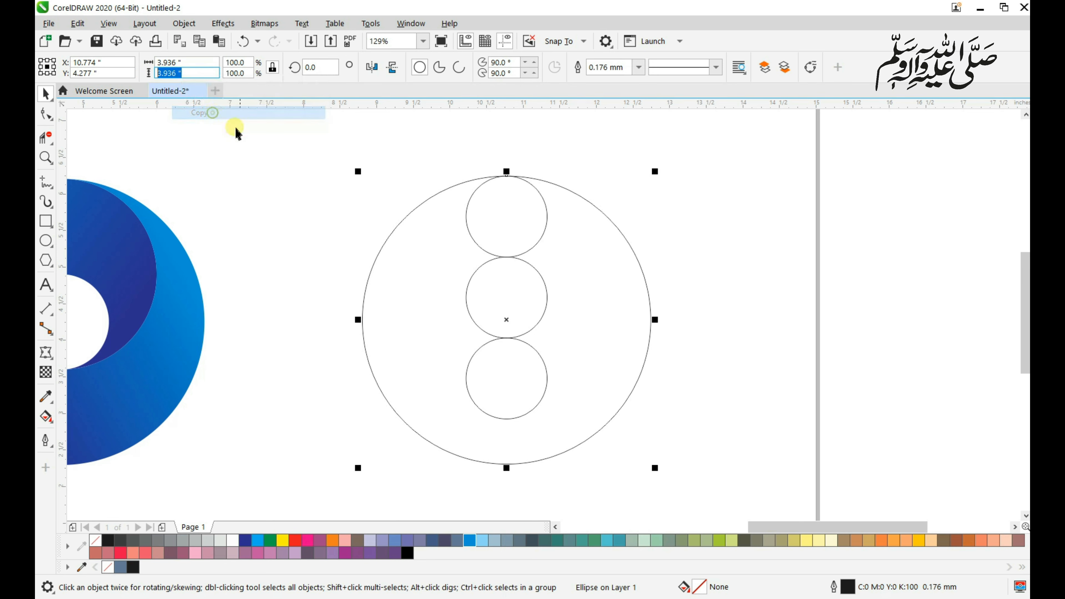
left_click(284, 157)
left_click_drag(373, 144, 649, 434)
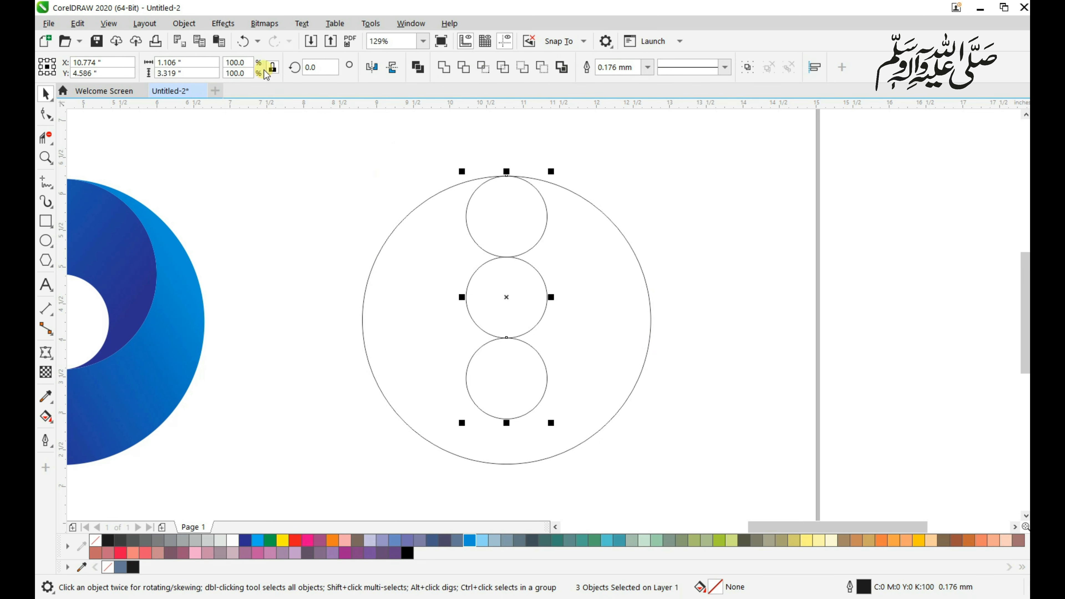
left_click(205, 73)
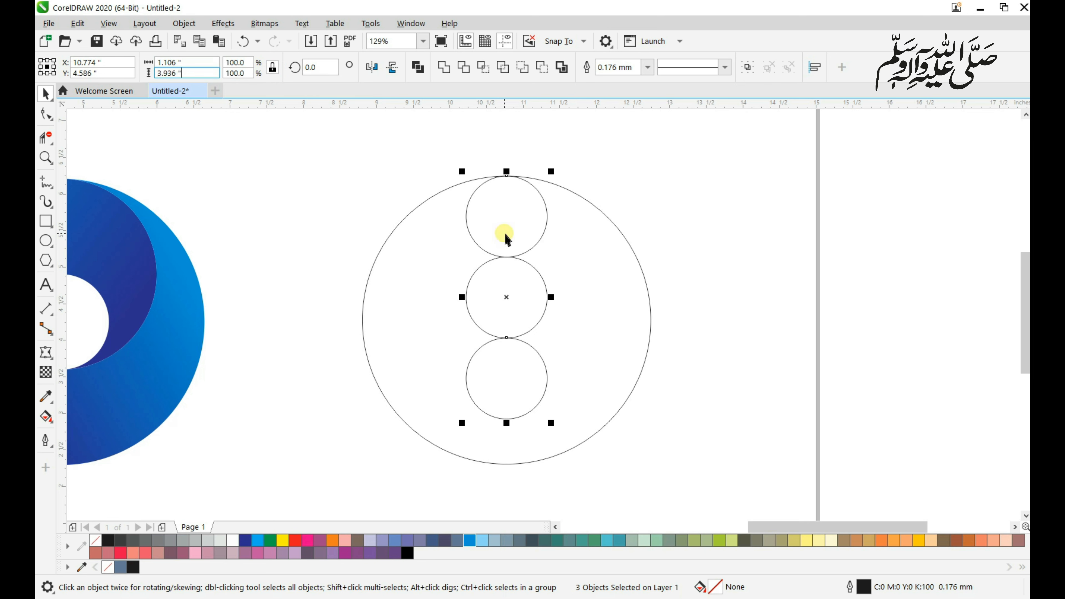
key("Return")
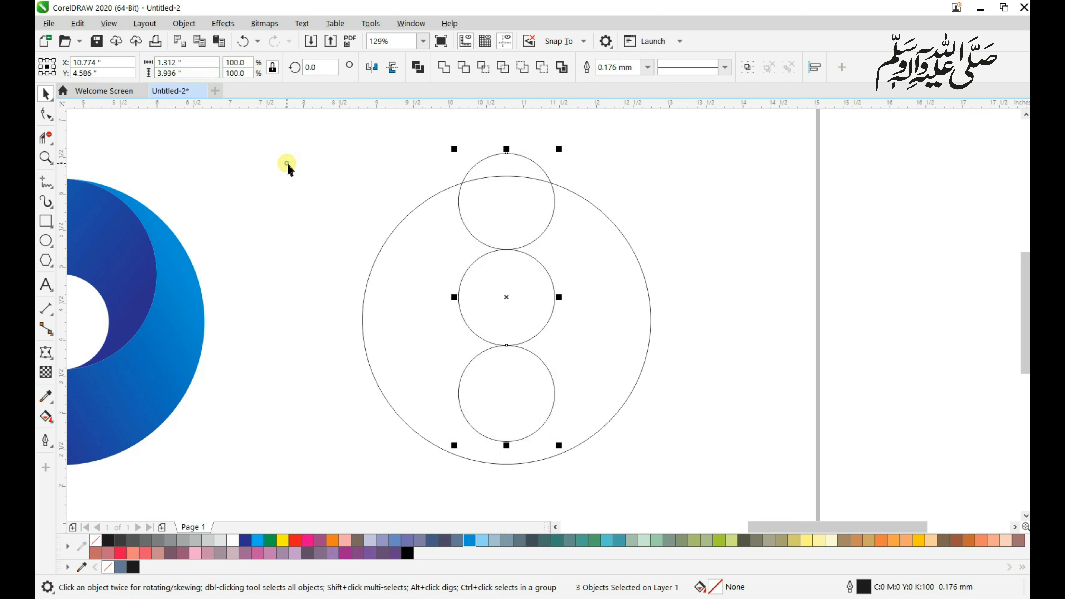
- Group the three small circles and center the group vertically on the large circle
left_click(287, 164)
left_click_drag(405, 122, 590, 454)
left_click(748, 67)
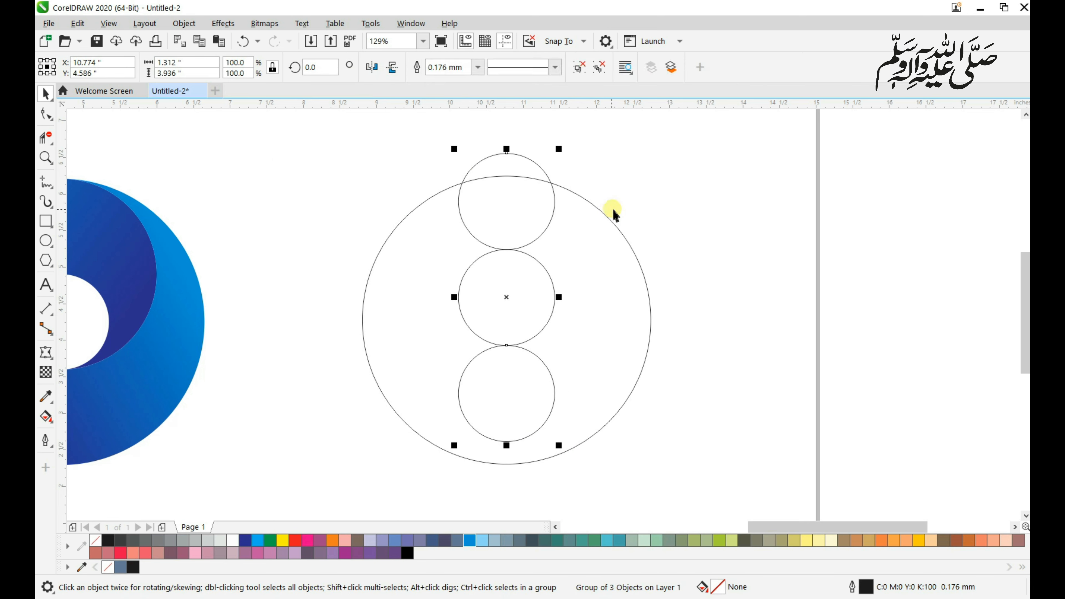
left_click(607, 216, "shift")
key("e")
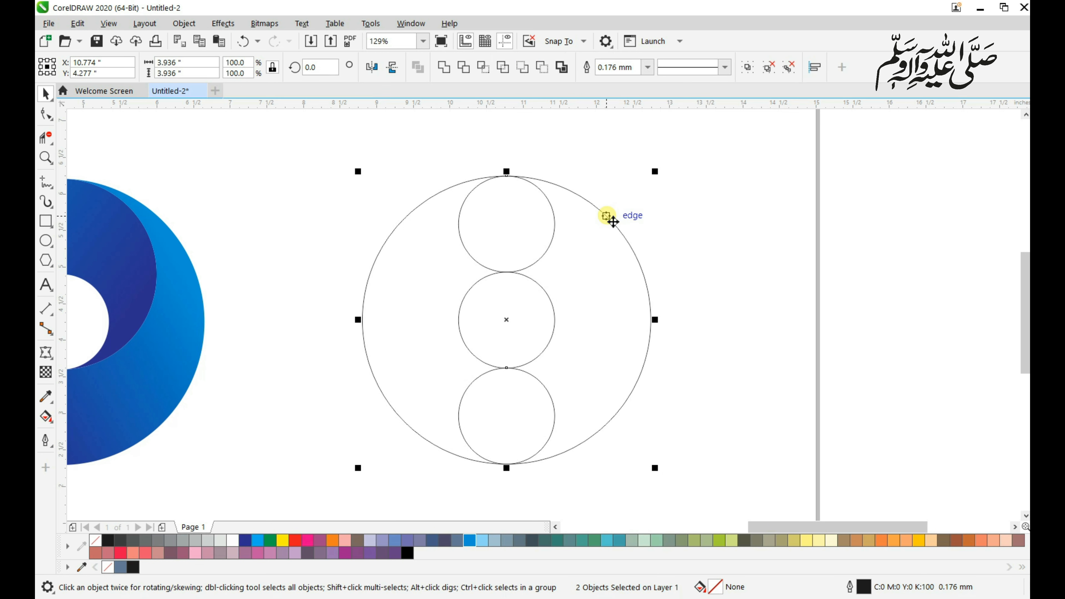
- Ungroup the three stacked circles inside the large circle
left_click(591, 235)
left_click(553, 227)
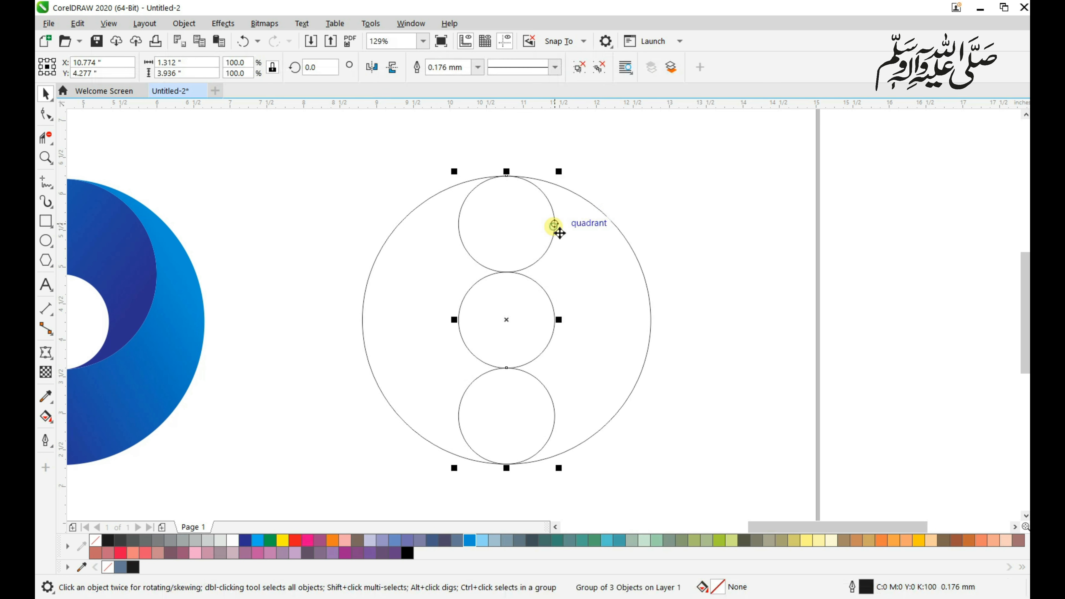
left_click(581, 75)
left_click(661, 176)
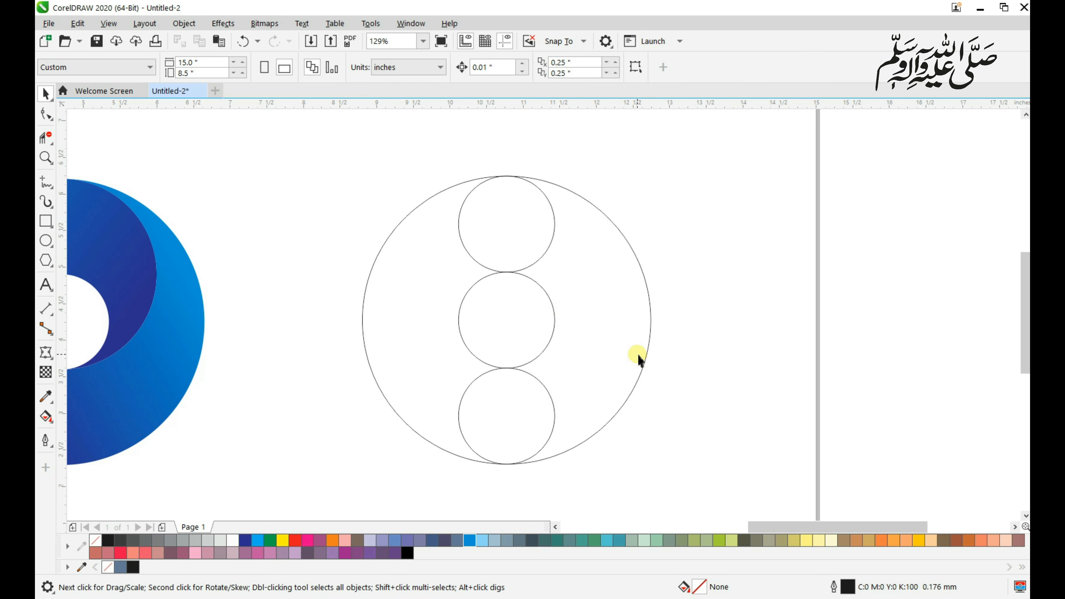
- Make a reduced copy of the large circle about 2.66 in wide and move it outside, to the right
left_click(652, 369)
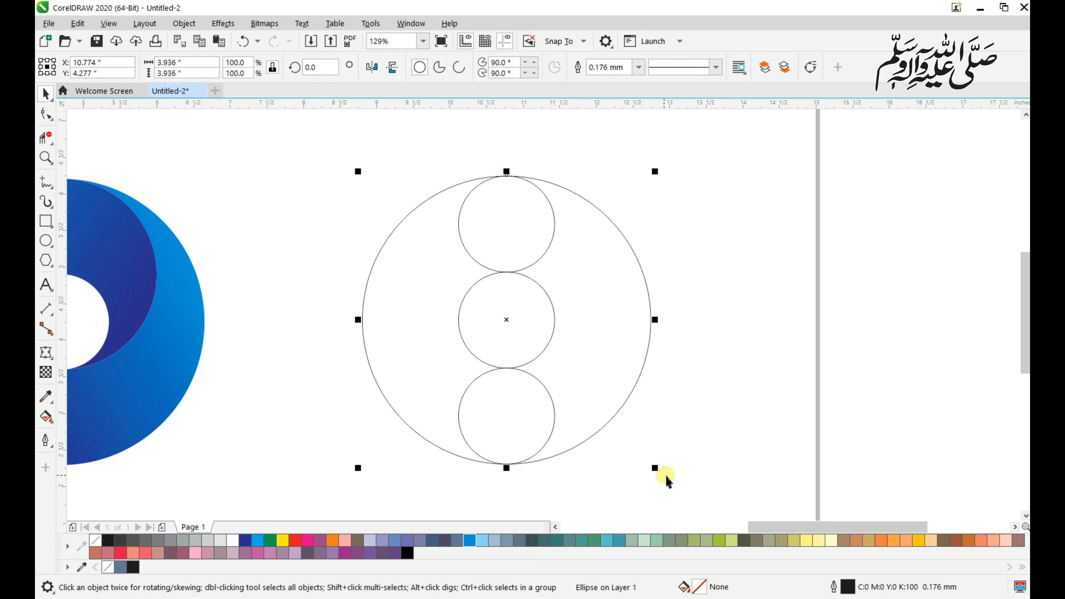
left_click_drag(656, 469, 590, 376)
left_click_drag(447, 276, 770, 288)
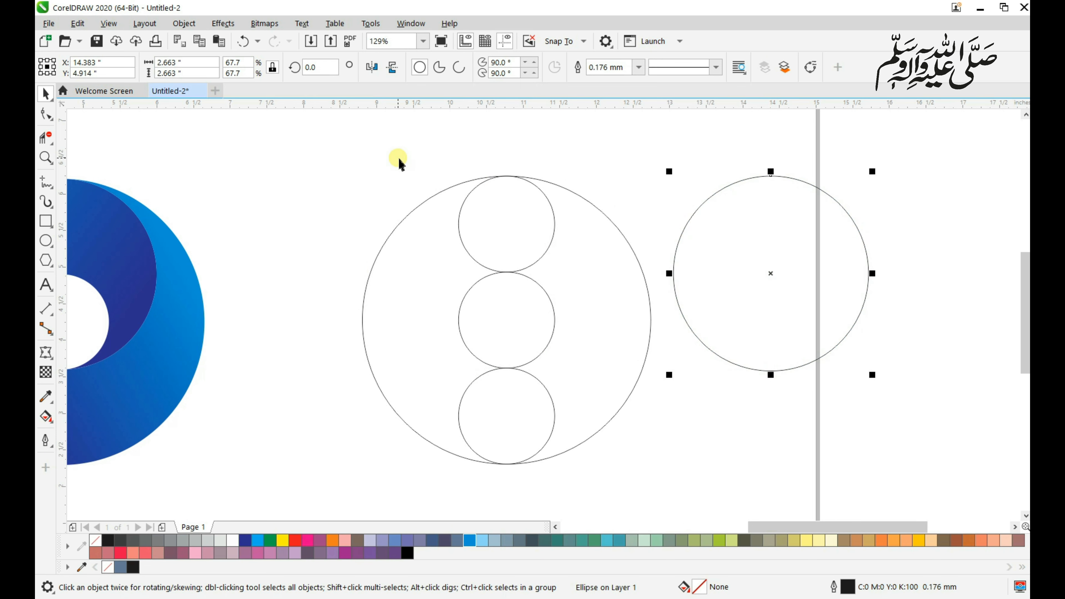
- Copy the combined height of the upper two small circles and set the medium circle's diameter to 2.624 in
left_click_drag(398, 158, 620, 390)
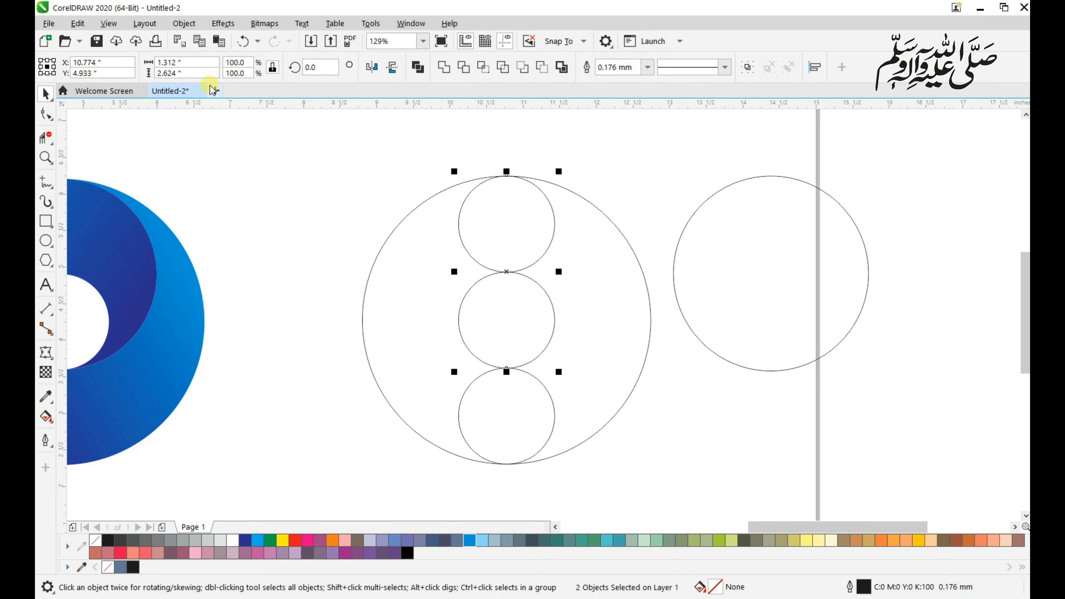
right_click(150, 74)
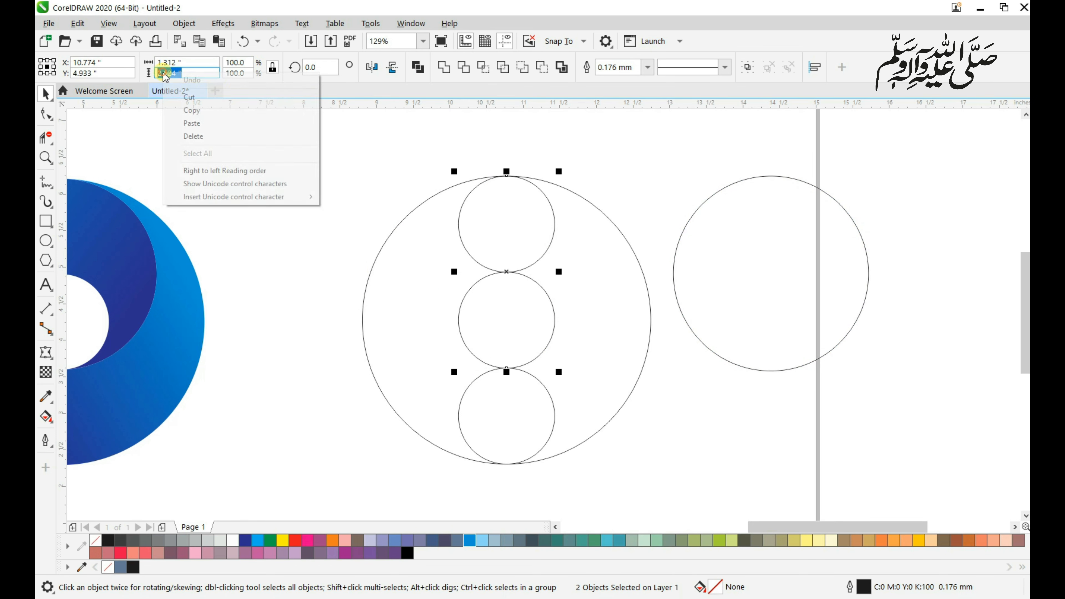
left_click(198, 108)
left_click_drag(648, 147, 909, 390)
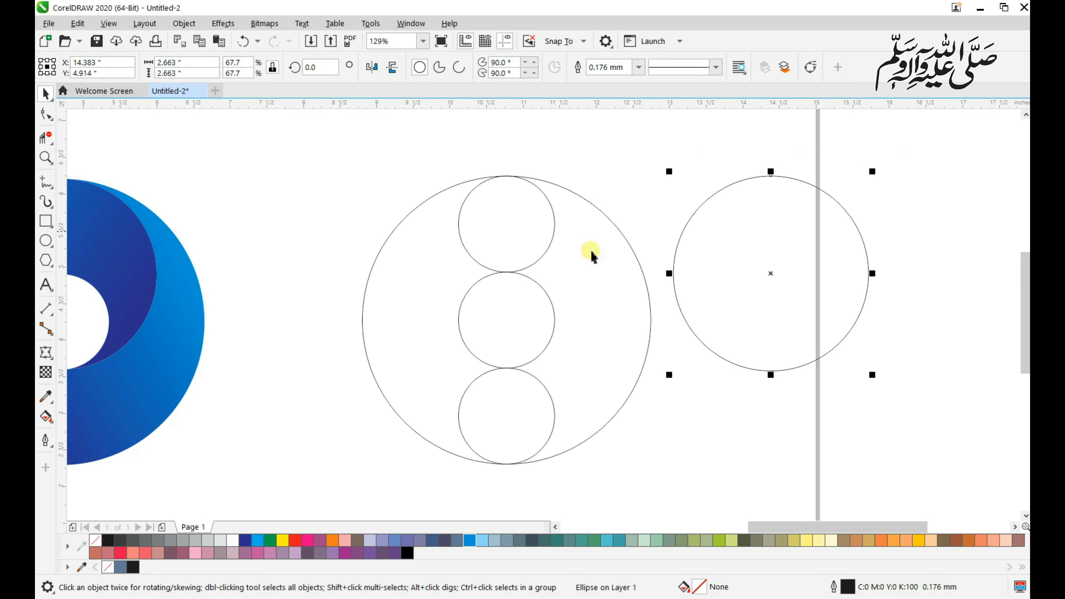
right_click(163, 74)
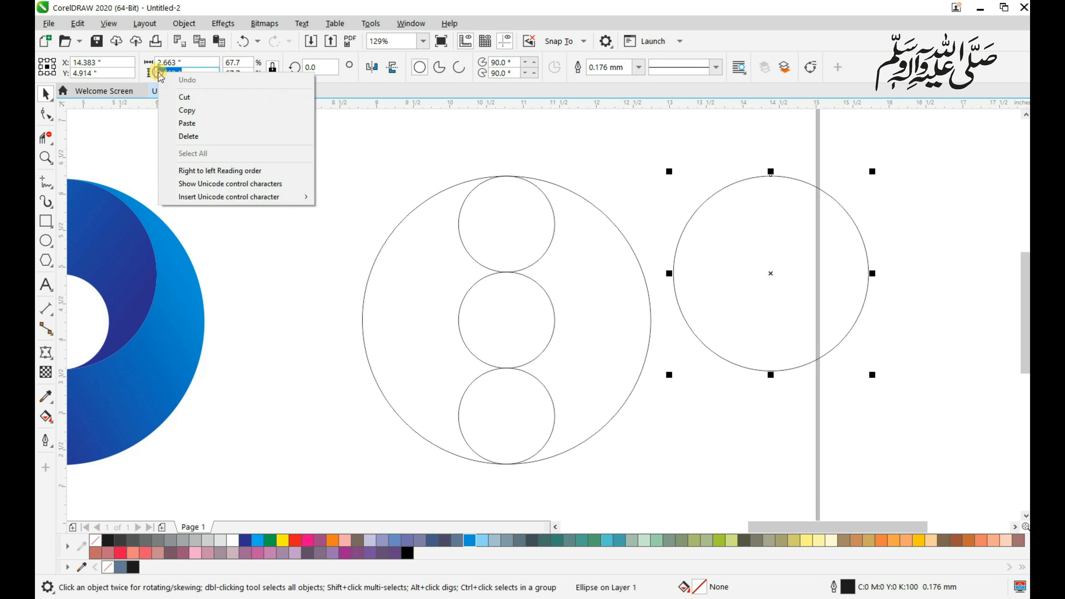
left_click(190, 123)
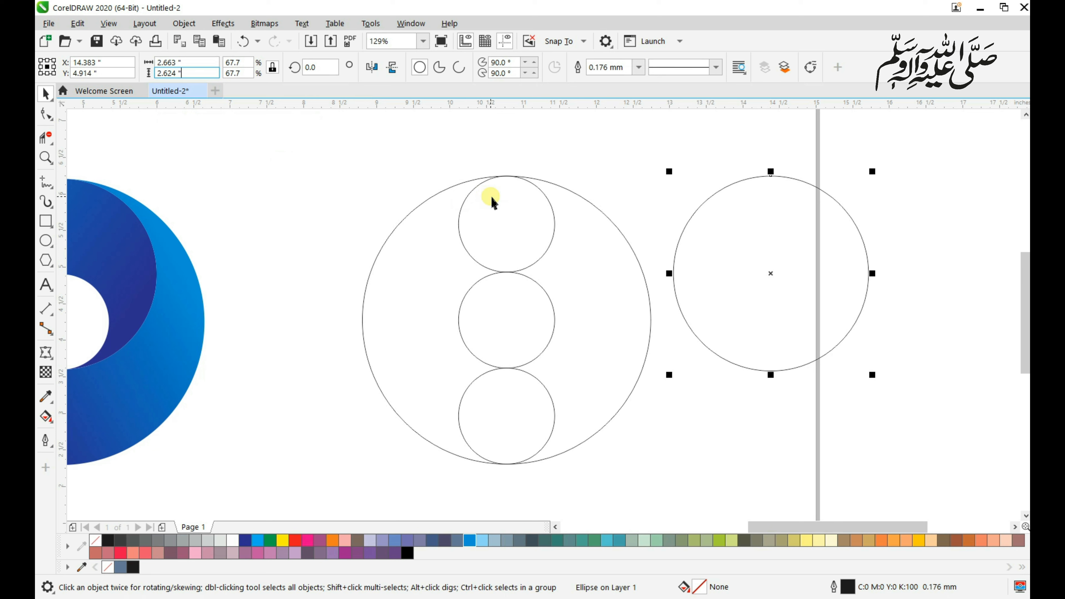
left_click(438, 164)
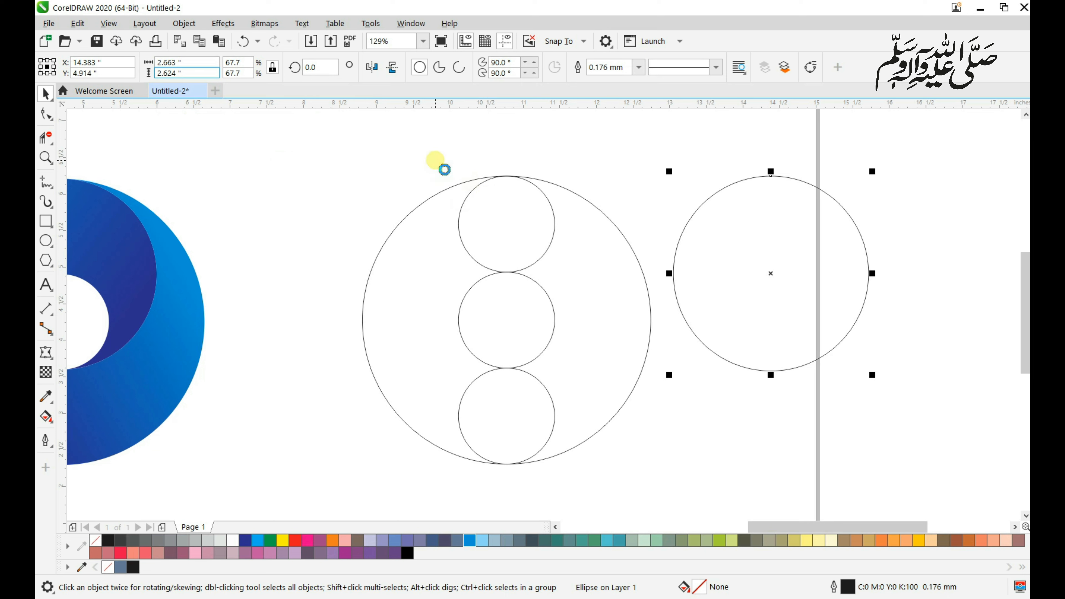
- Align the medium circle to the large circle's top edge and center it horizontally inside it
left_click(744, 165)
left_click_drag(598, 229, 618, 233)
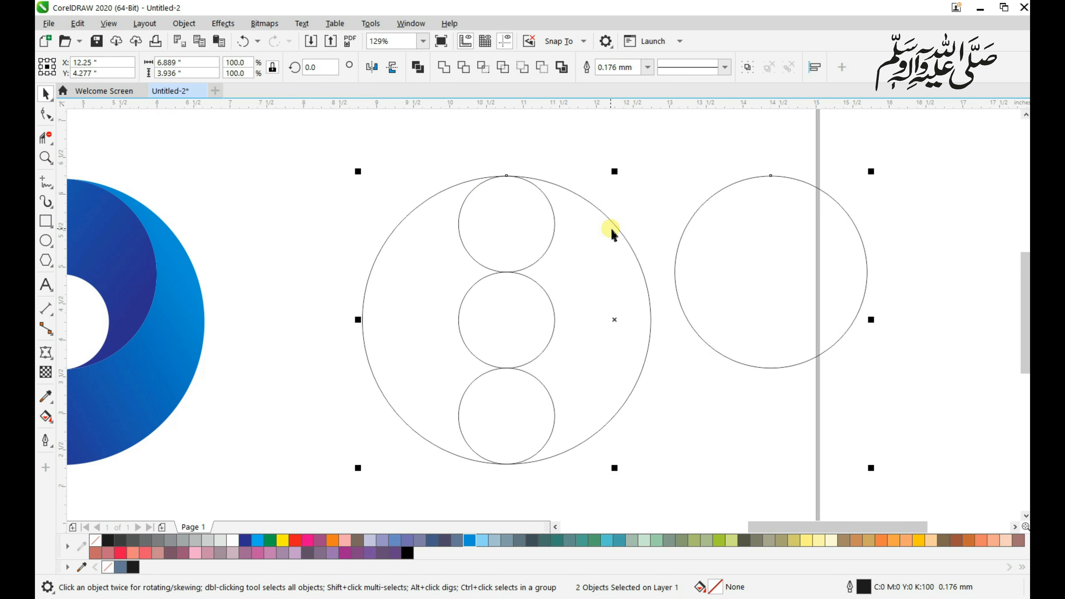
key("c")
left_click(685, 192)
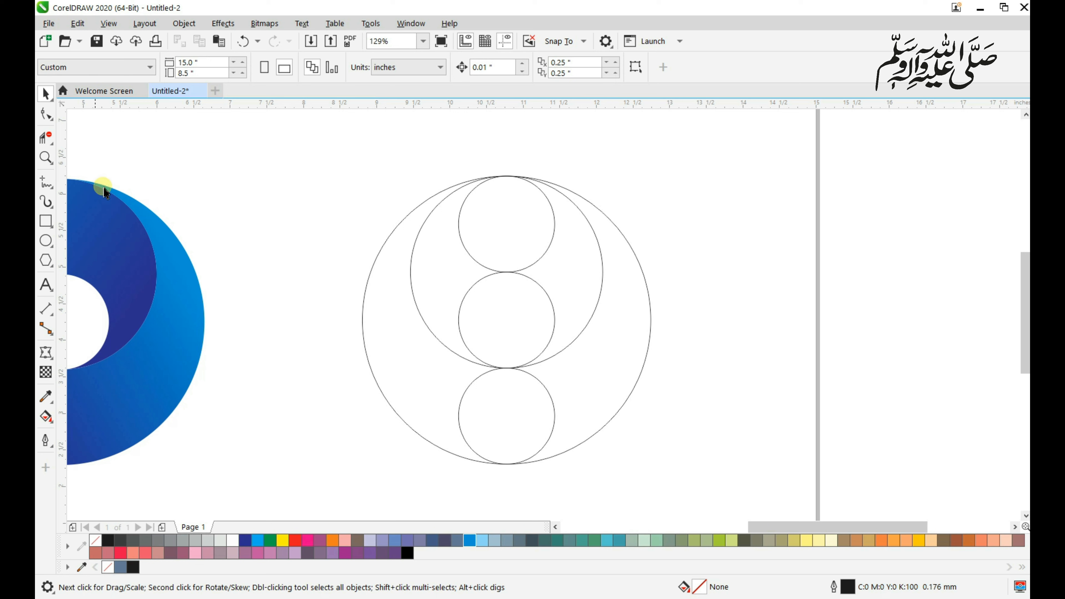
- Draw a rectangle about 4.56 × 1.69 in across the upper part of the large circle, ending below the top small circle
left_click(47, 223)
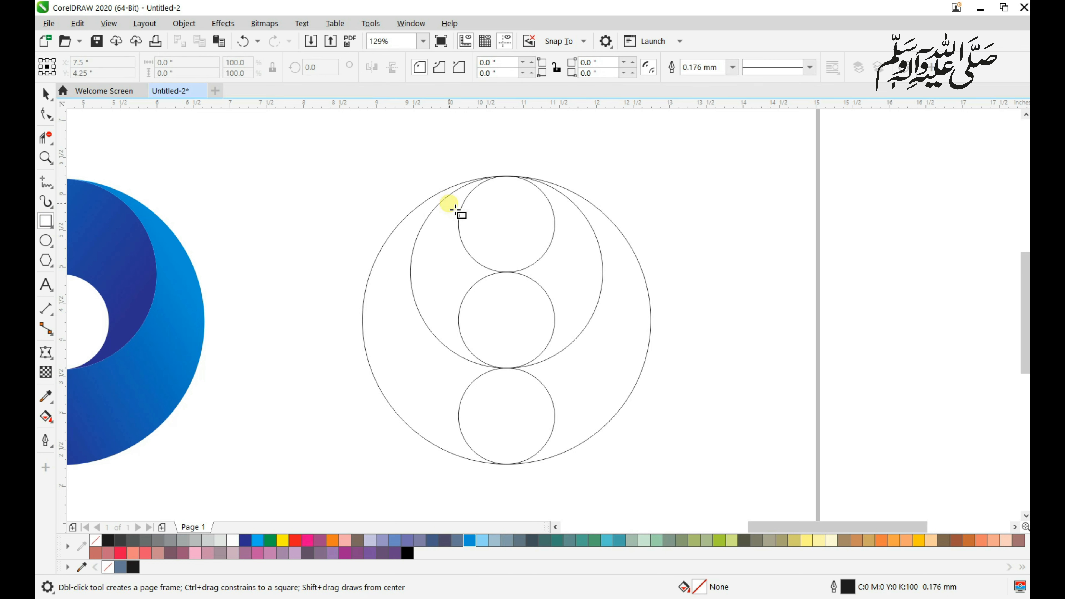
left_click_drag(331, 148, 506, 272)
key("space")
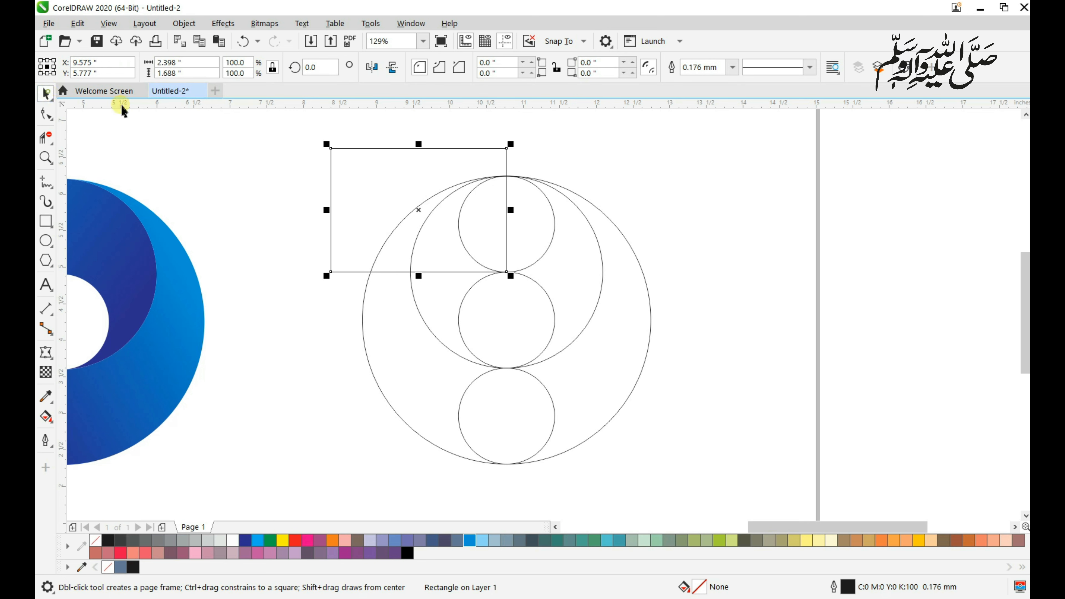
left_click_drag(510, 210, 668, 209)
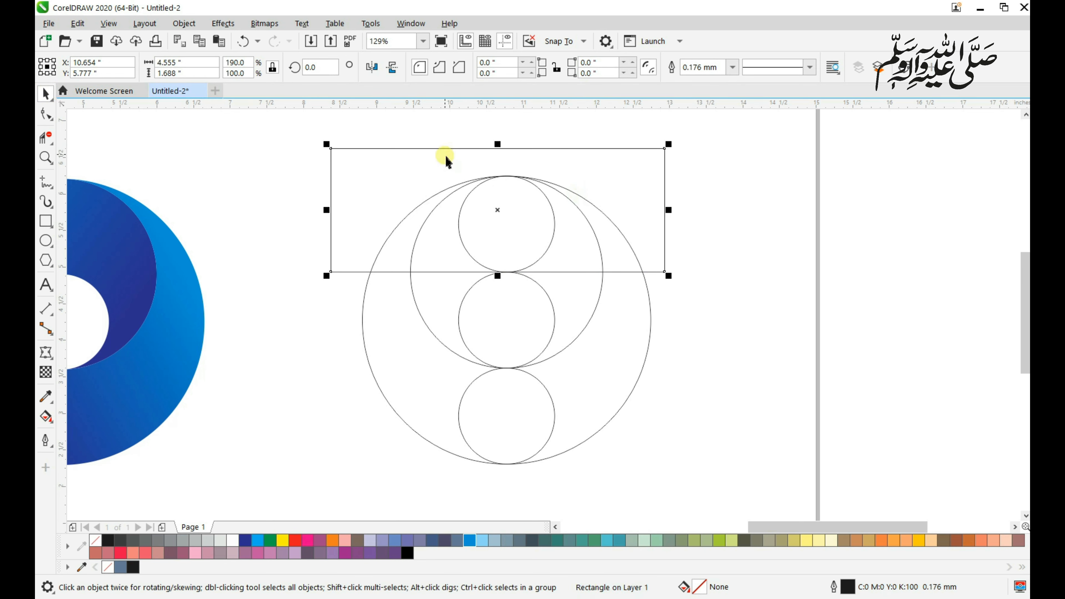
- Copy the top small circle's height and set the rectangle's height to 1.312 in, keeping its proportions
left_click_drag(435, 131, 567, 272)
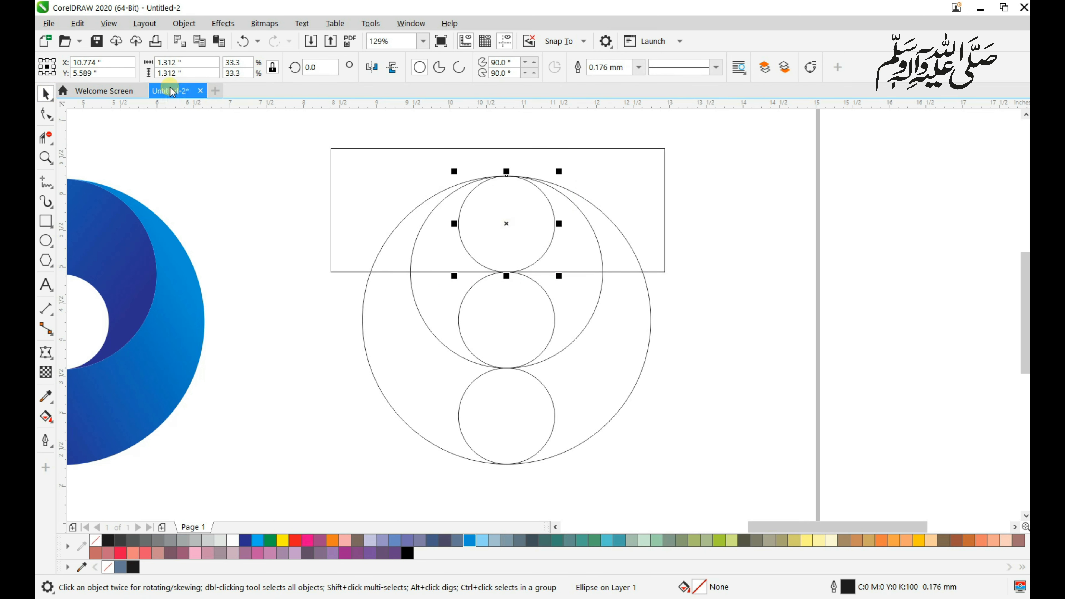
right_click(183, 80)
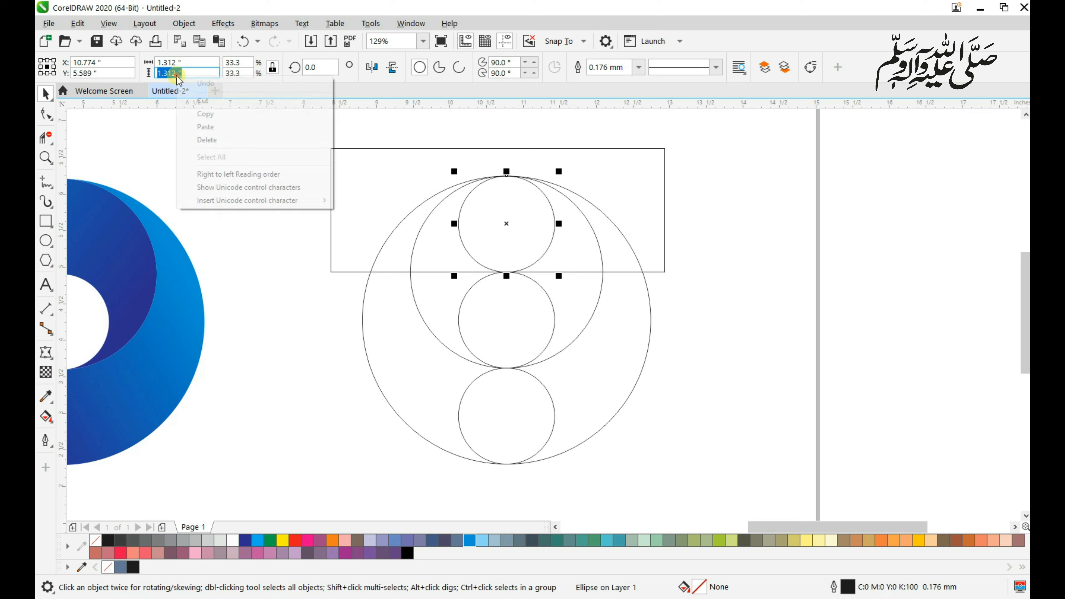
left_click(217, 116)
left_click(355, 143)
left_click(339, 149)
left_click(184, 74)
right_click(169, 74)
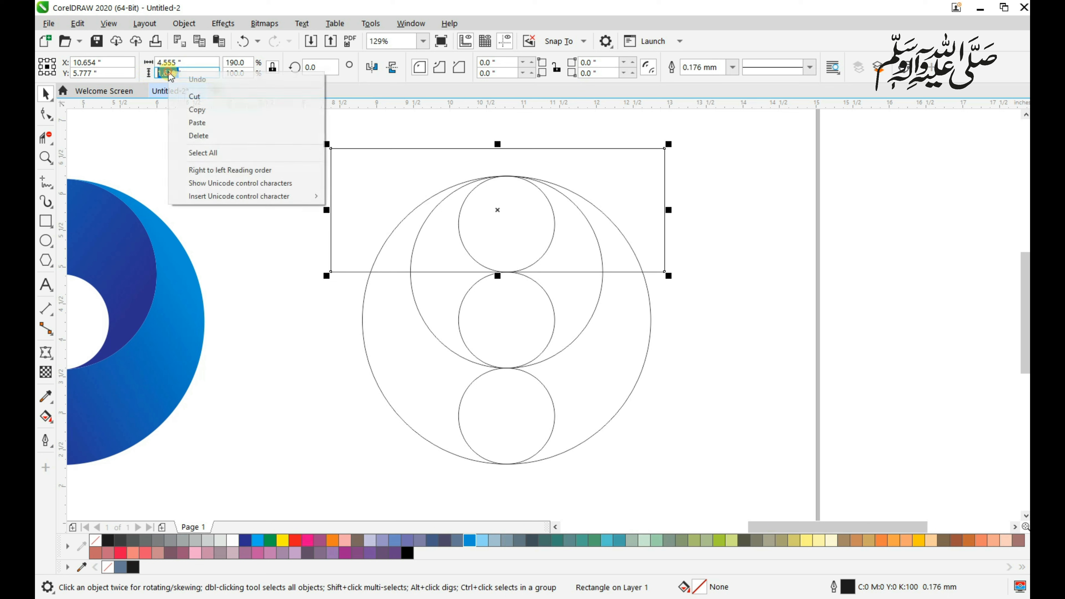
left_click(209, 126)
key("Left")
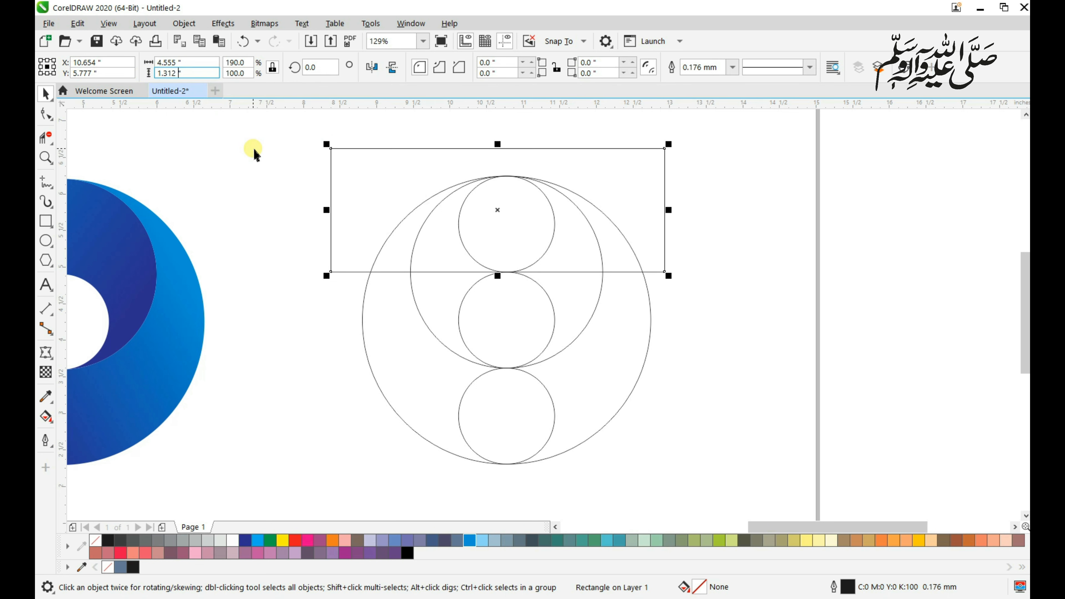
key("Return")
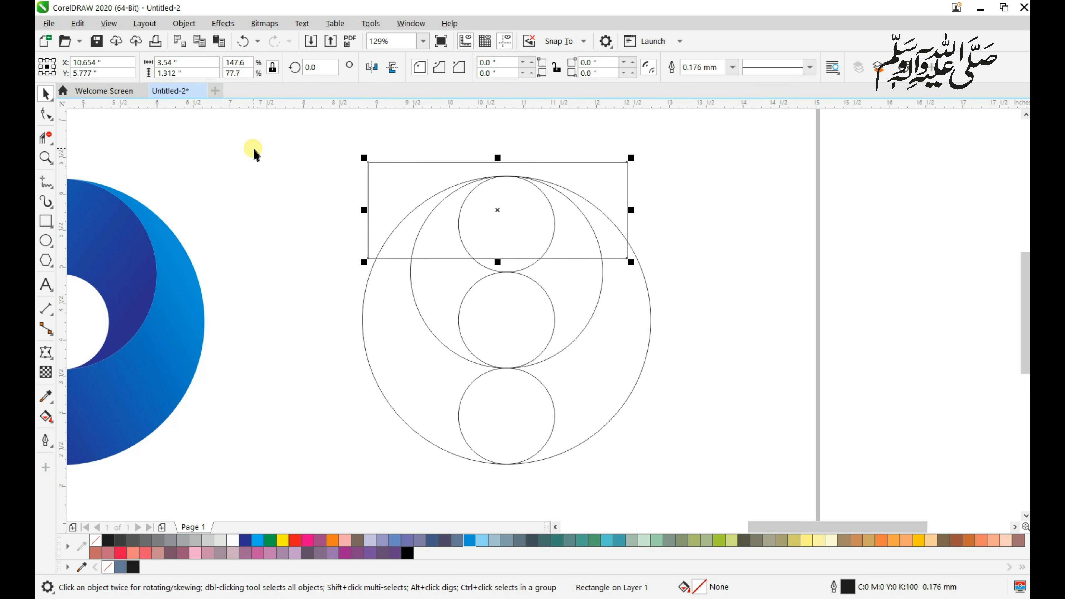
- Align the rectangle to the large circle's top edge and horizontal center, and widen it symmetrically to about 4.2 in
left_click(655, 290, "shift")
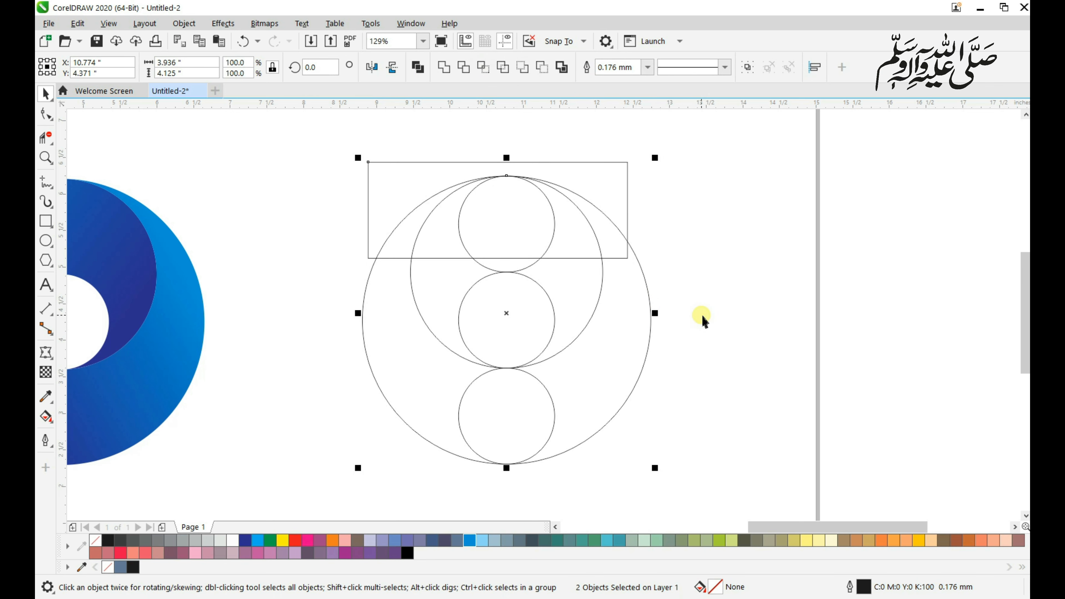
key("t")
key("c")
key("Escape")
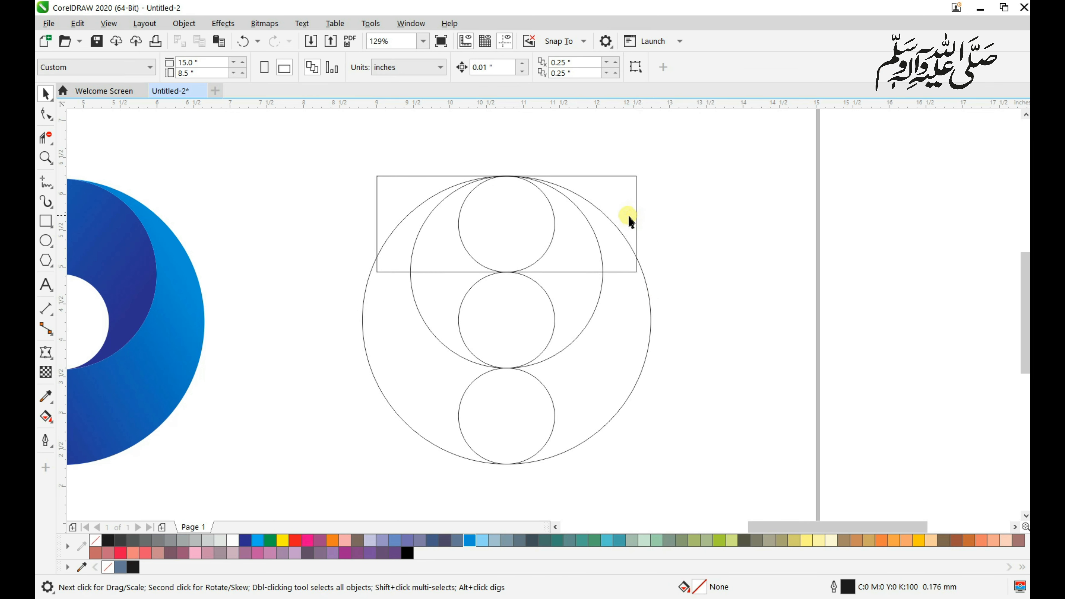
left_click(636, 221)
left_click_drag(638, 224, 672, 229)
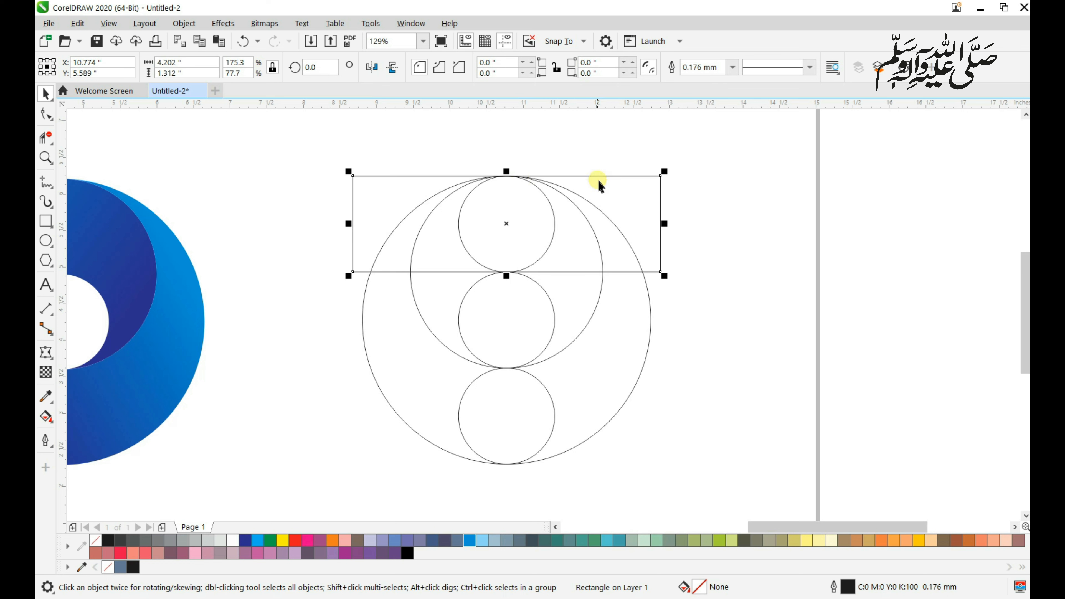
- Duplicate the rectangle down over the bottom small circle, flush with the large circle's bottom edge
left_click_drag(506, 173, 510, 369)
right_click(511, 369)
left_click(652, 324, "shift")
left_click(644, 322, "shift")
left_click(648, 269)
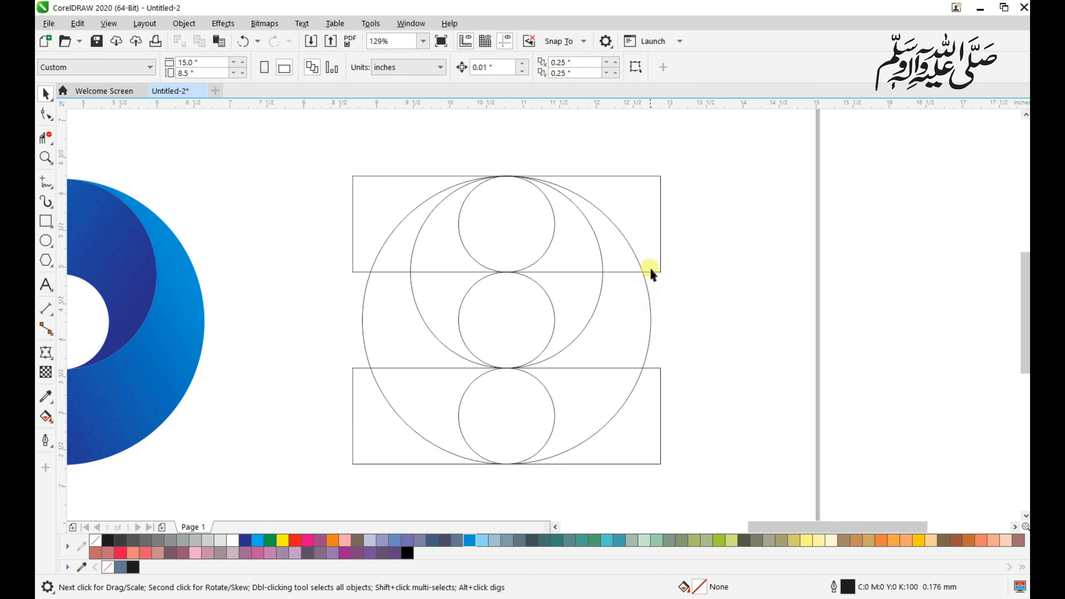
- Make a copy of the top rectangle rotated to 270° so it stands upright over the small circles
left_click(661, 269)
left_click(665, 265)
left_click_drag(667, 170, 538, 302)
left_click(551, 154)
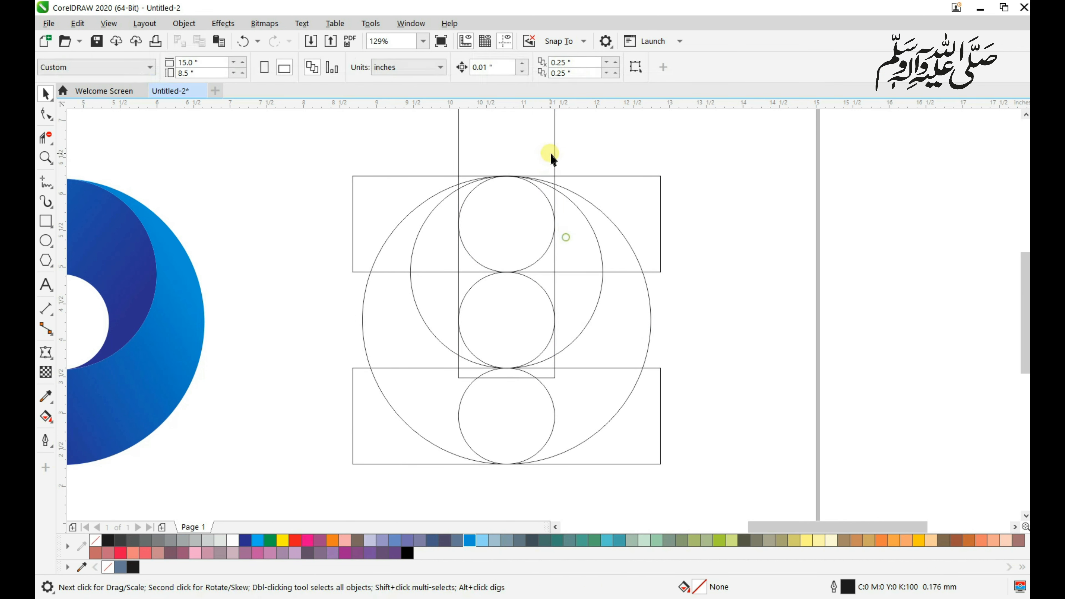
- Move the upright rectangle left so its right edge meets the left edges of the small circles
left_click_drag(496, 239, 496, 239)
left_click(554, 147)
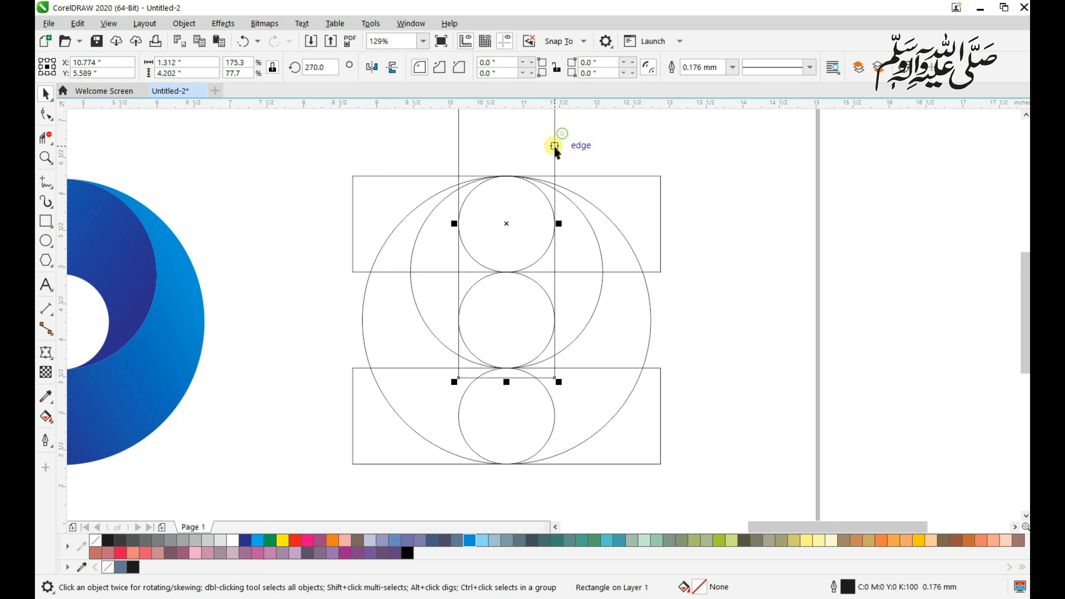
left_click_drag(555, 146, 451, 252)
left_click_drag(449, 309, 453, 317)
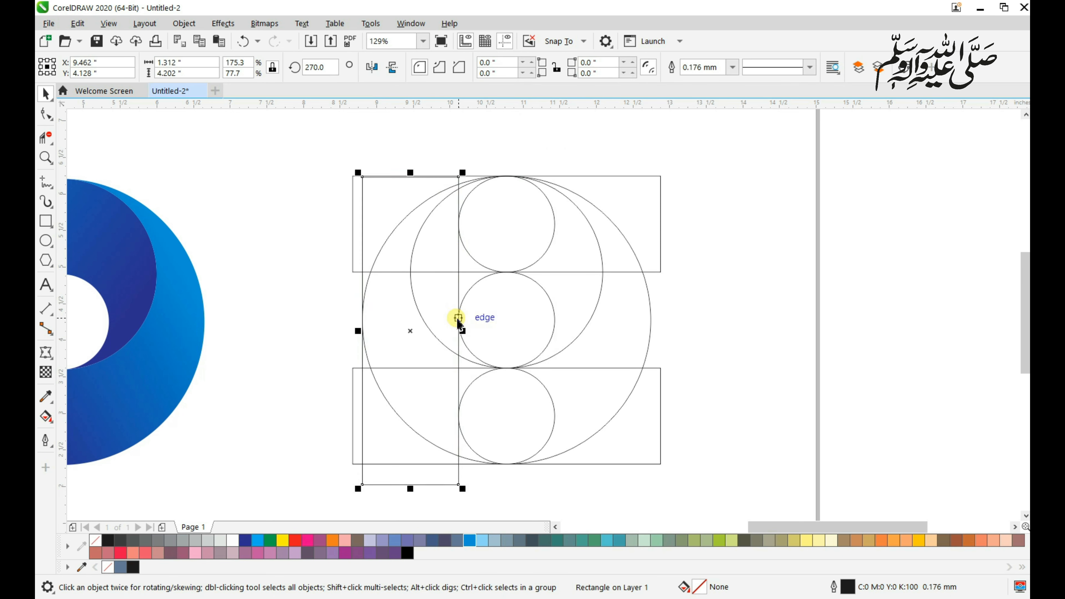
- Align the upright rectangle to the large circle's left edge and extend it above and below the horizontal rectangles
left_click(651, 326, "shift")
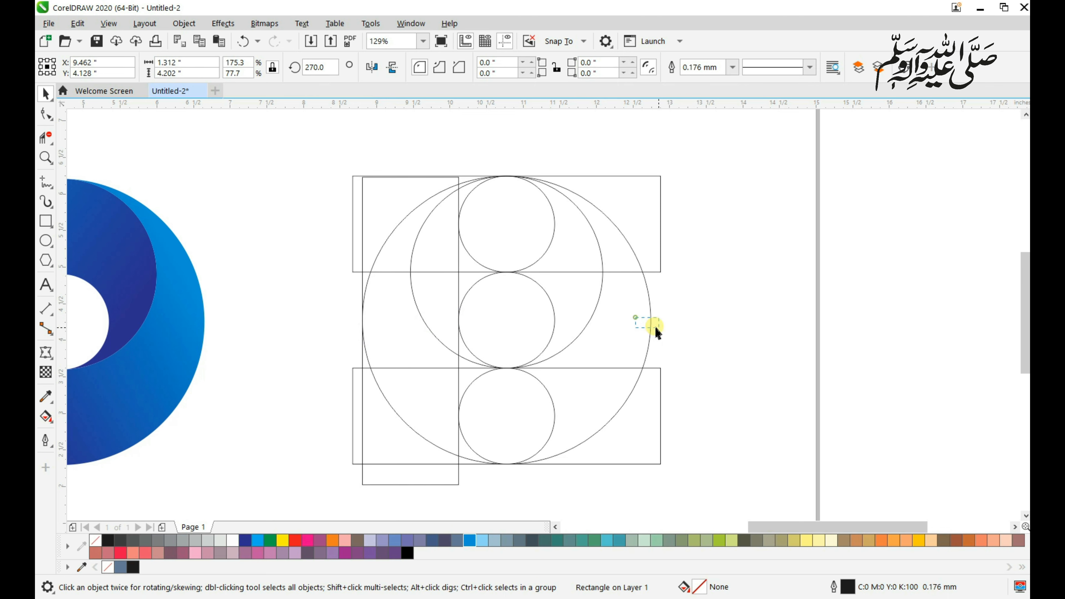
left_click(669, 321)
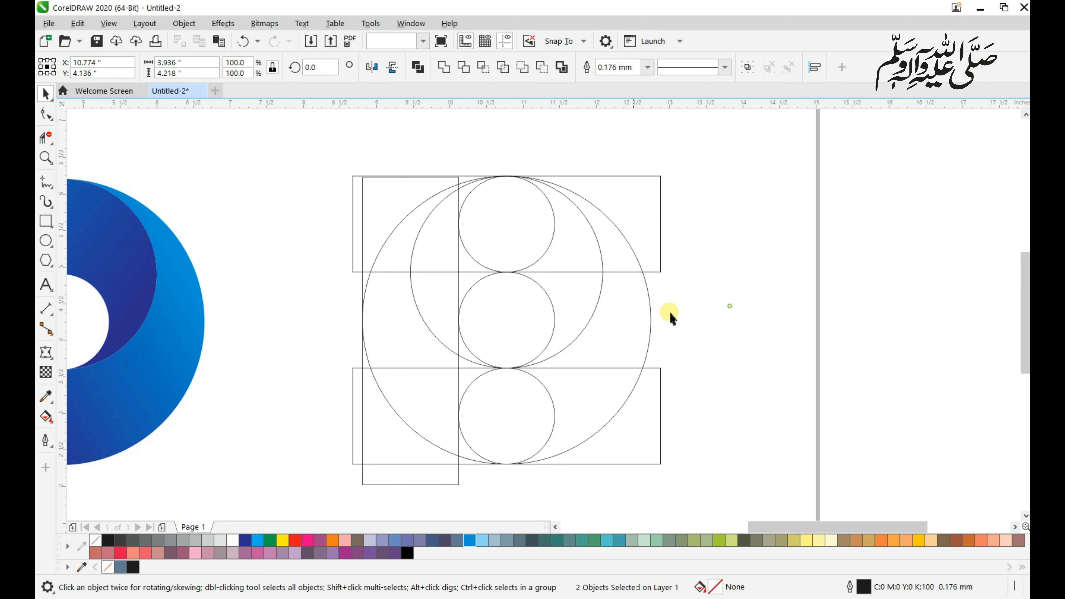
left_click(401, 483)
left_click_drag(410, 172, 419, 140)
scroll(409, 157, "down", 2)
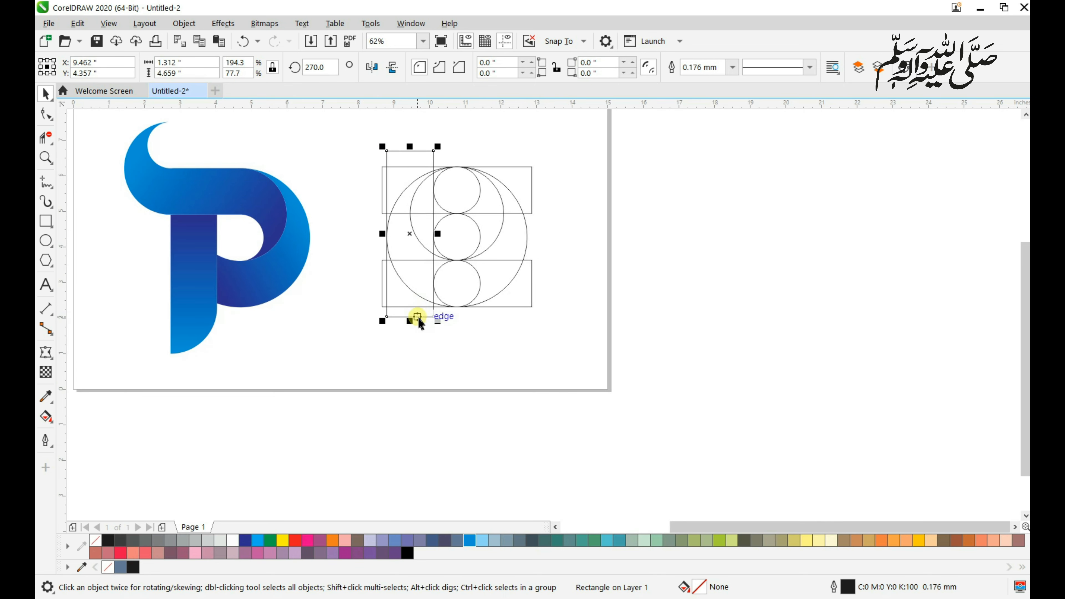
mouse_move(415, 325)
left_mouse_down()
mouse_move(417, 381)
mouse_move(411, 376)
left_mouse_up()
left_click(428, 397)
- Group the medium circle with the top small circle and place a copy up and to the left, over the top rectangle's left end
key("F2")
left_click_drag(328, 125, 583, 408)
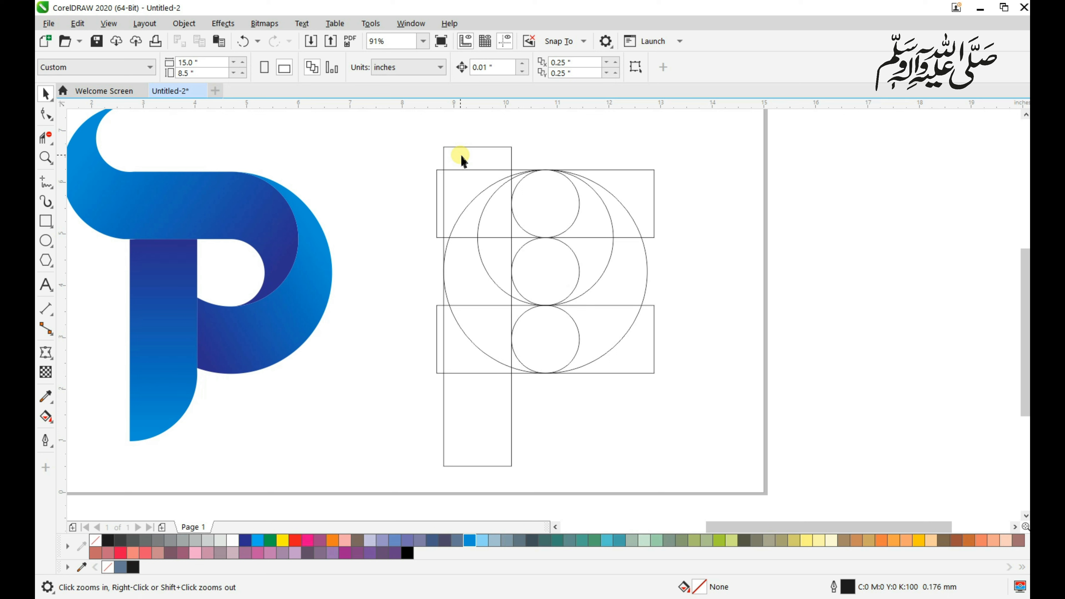
left_click_drag(460, 154, 618, 246)
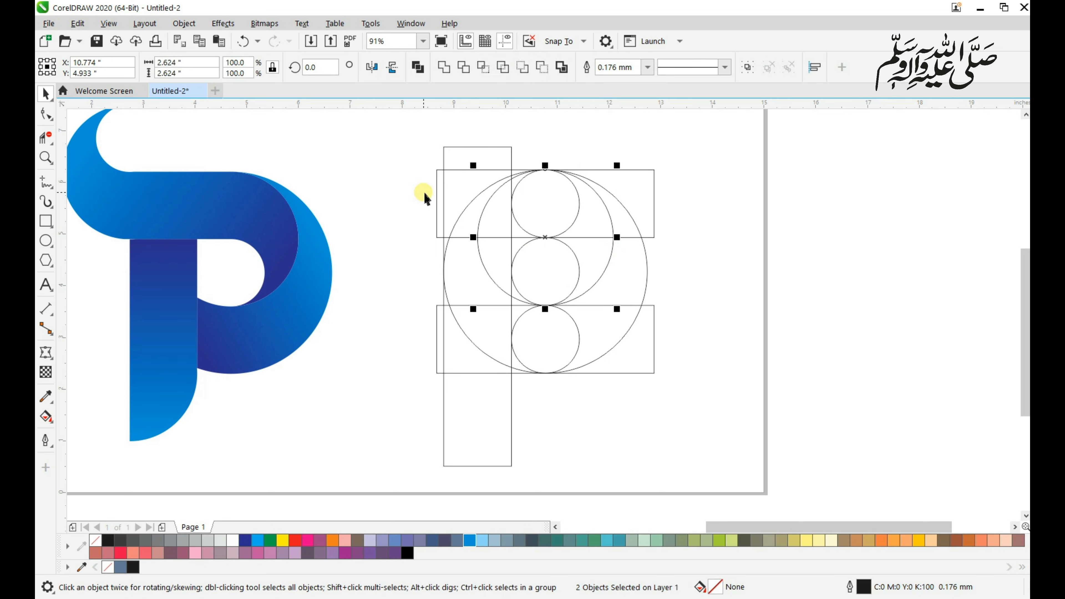
left_click(748, 68)
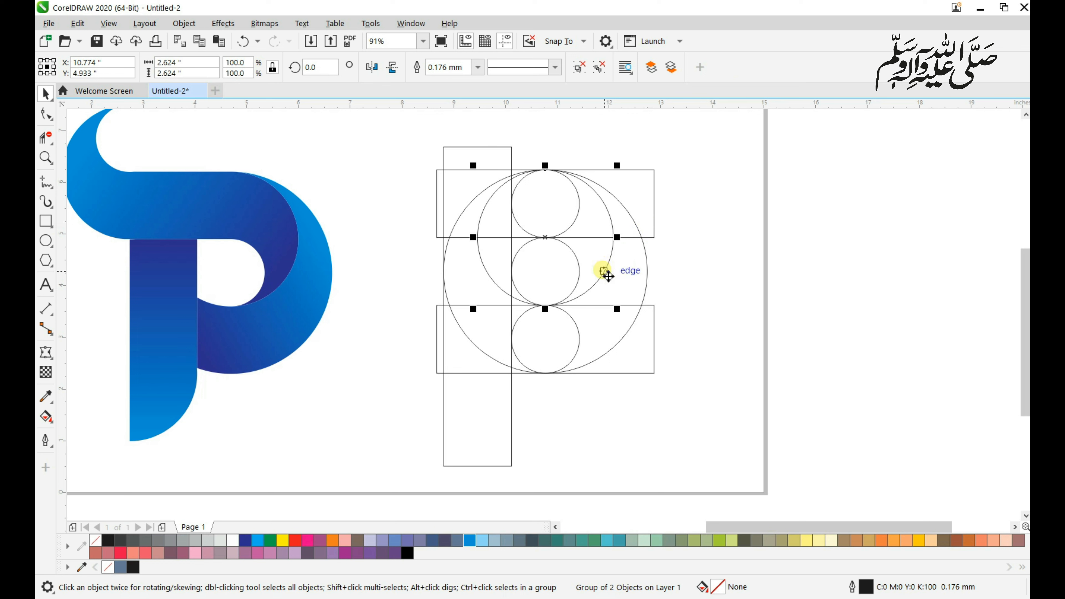
left_click_drag(619, 249, 440, 170)
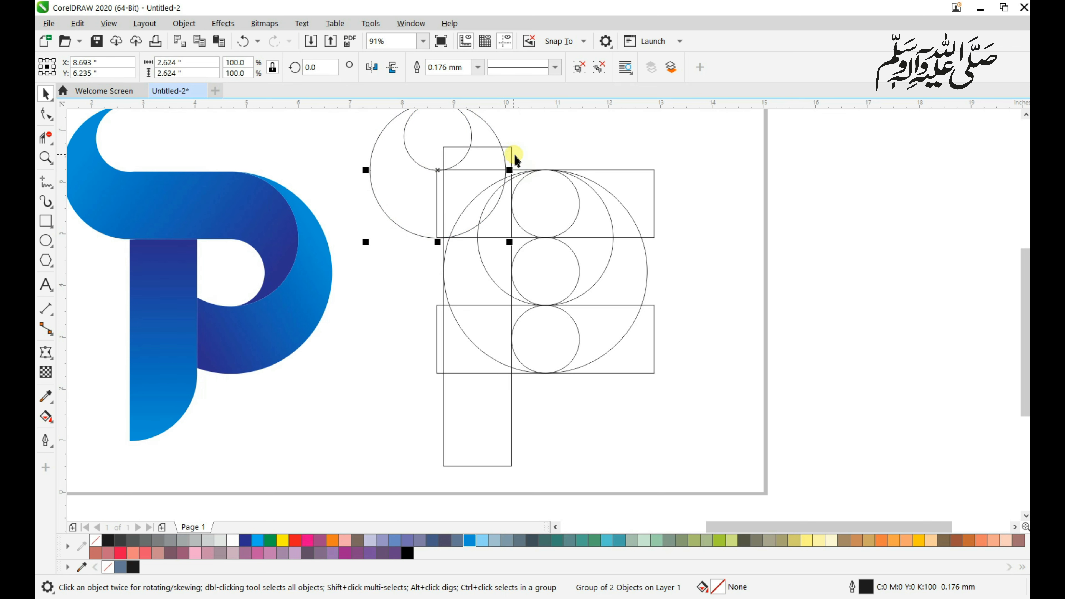
- Fine-position the copied circle group so its right side meets the upright rectangle's right edge and the small circle touches the top rectangle's upper edge
scroll(513, 180, "up", 4)
left_click_drag(478, 202, 504, 188)
scroll(499, 144, "down", 2)
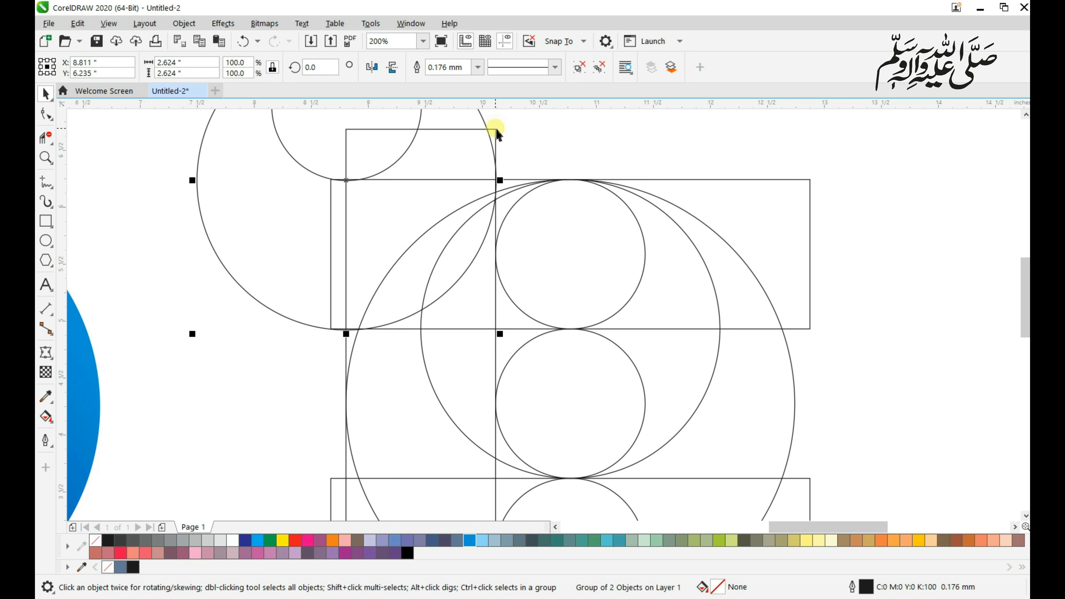
left_click(528, 138)
scroll(373, 205, "up", 6)
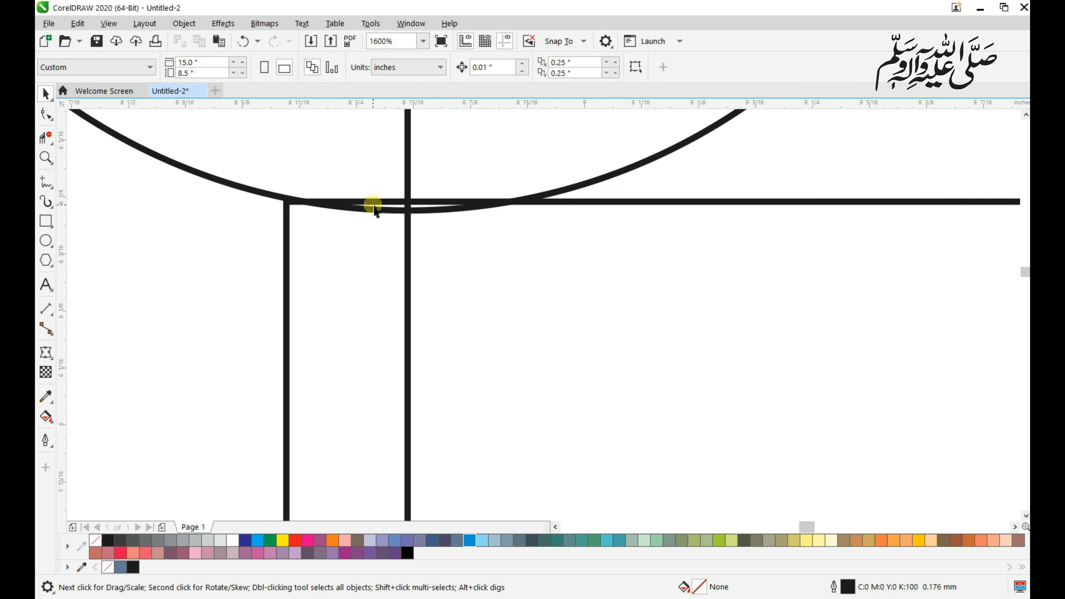
left_click(390, 206)
scroll(388, 201, "down", 8)
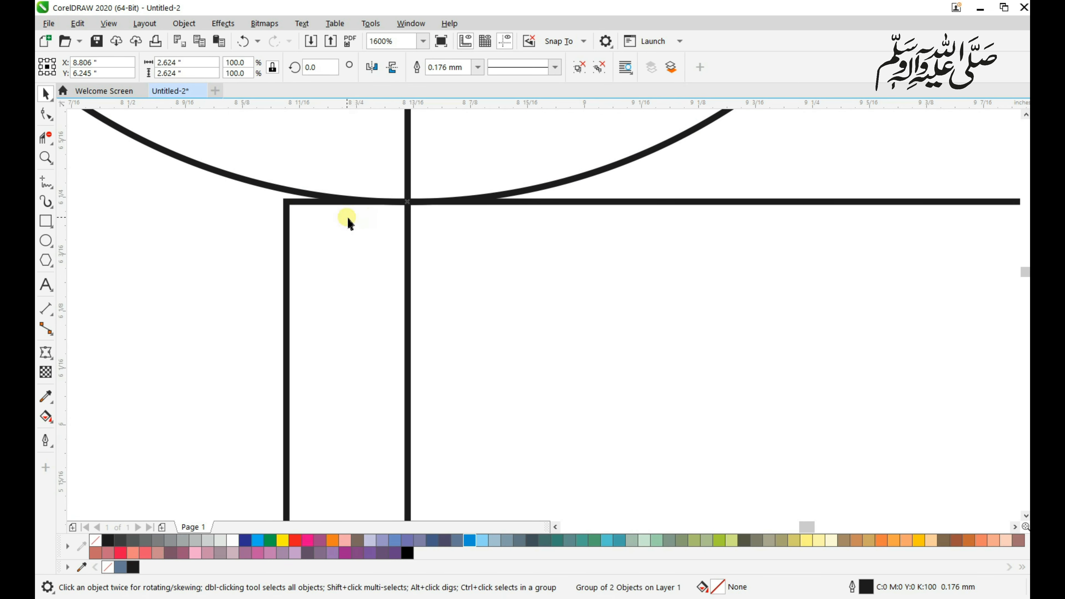
- Ungroup the copied circles and duplicate the larger one straight down, aligned with the lower rectangle's top edge
left_click(551, 197)
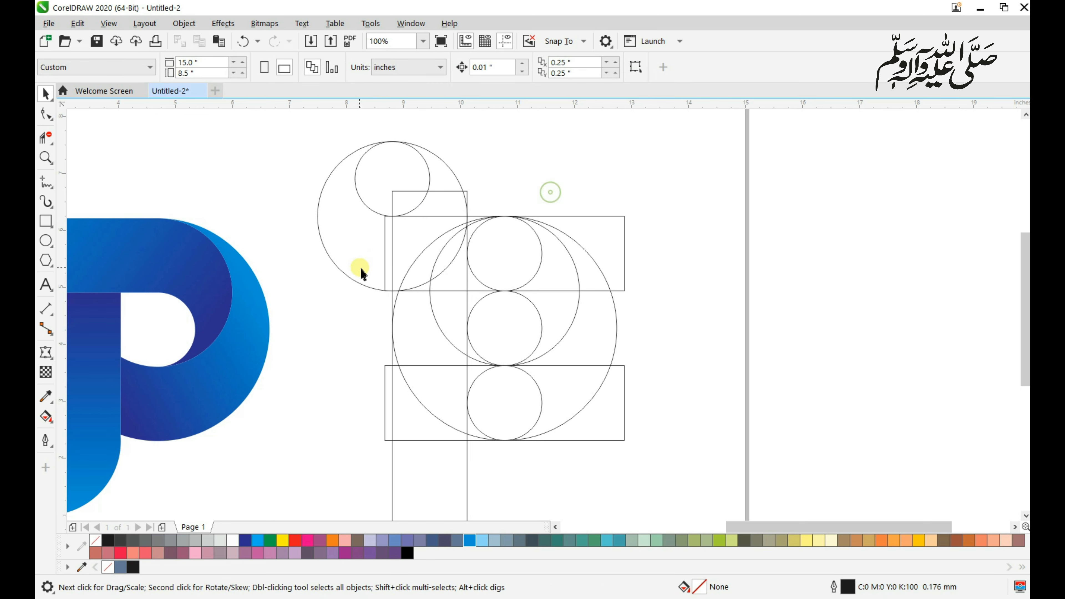
left_click(349, 278)
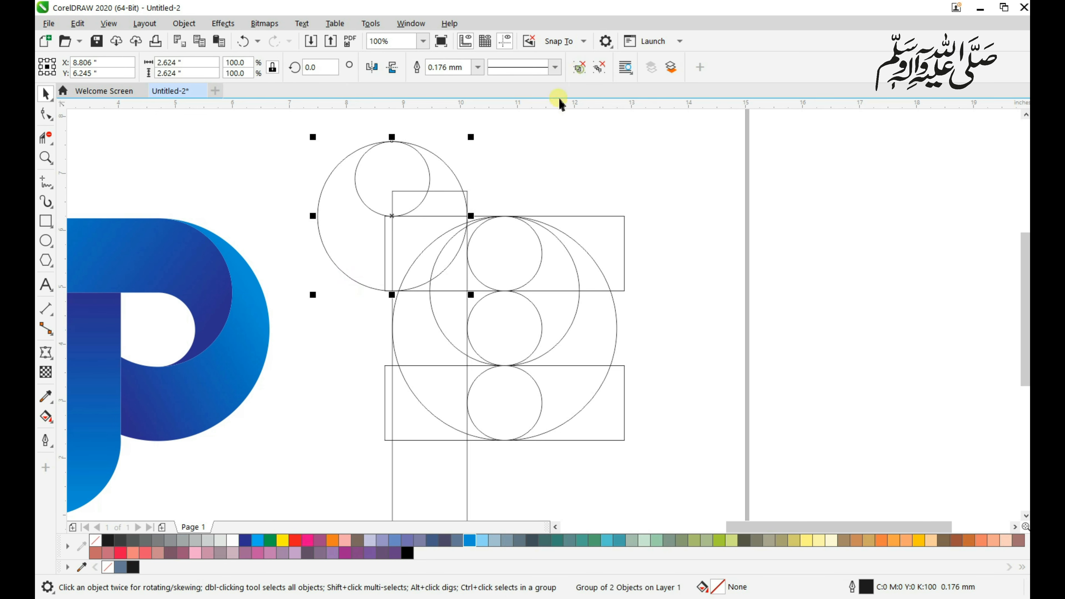
left_click(551, 138)
left_click_drag(421, 154, 423, 322)
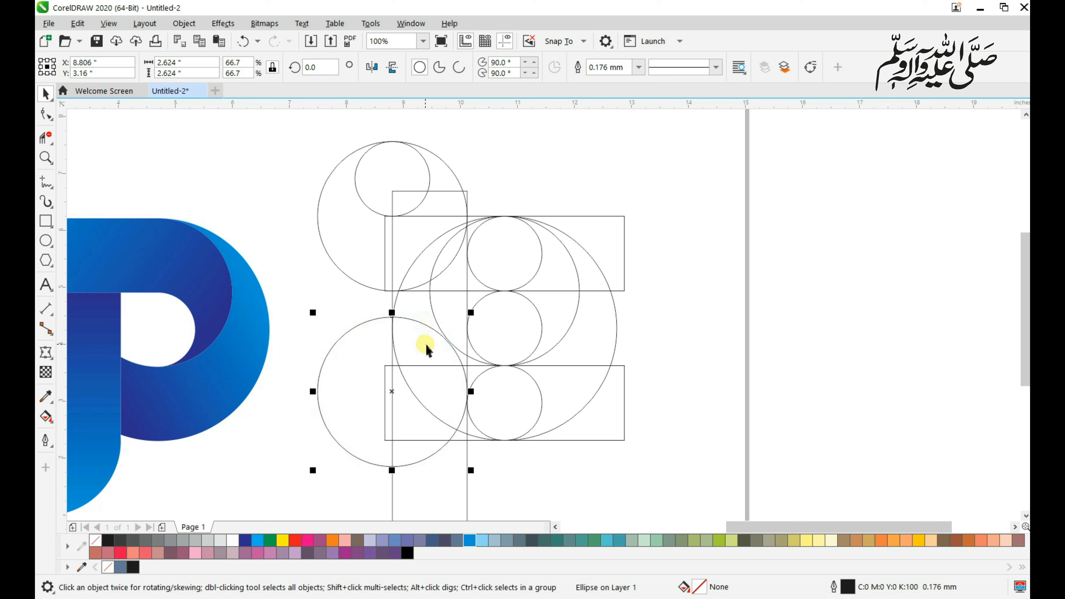
left_click(423, 366, "shift")
key("t")
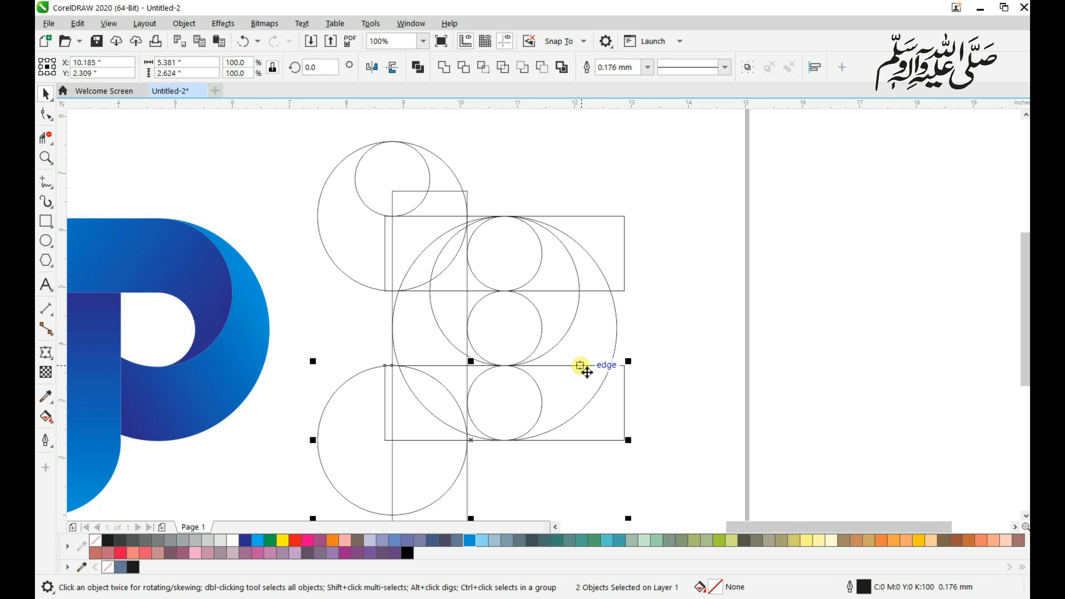
left_click(696, 338)
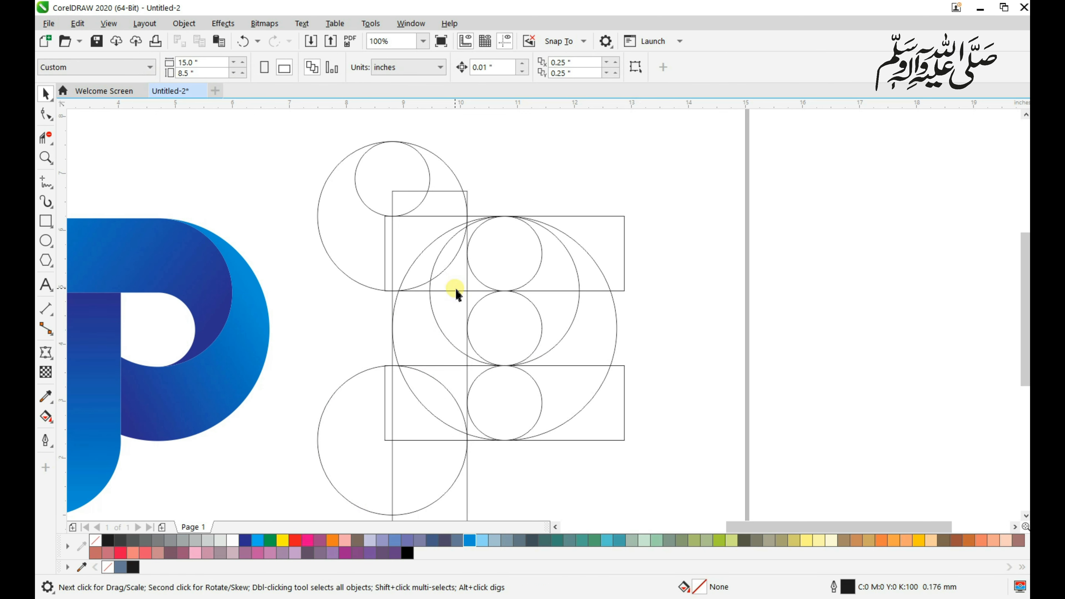
- Delete the virtual segments inside the upper horizontal bar so it forms one open ribbon between the upper-left circle and the medium circle
key("z")
left_click_drag(273, 119, 700, 494)
left_click(46, 138)
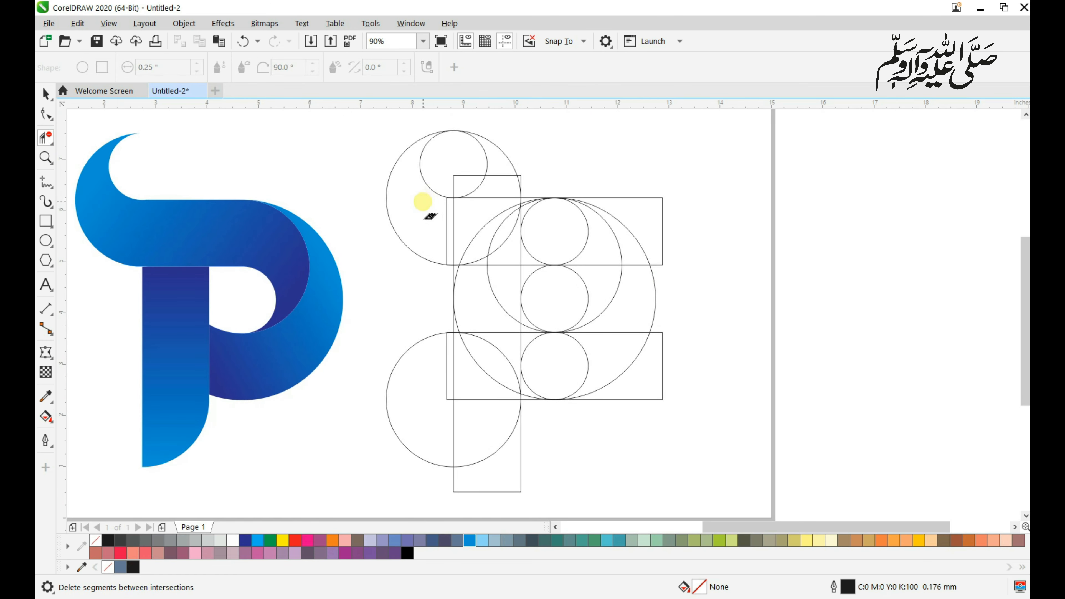
left_click_drag(423, 205, 453, 231)
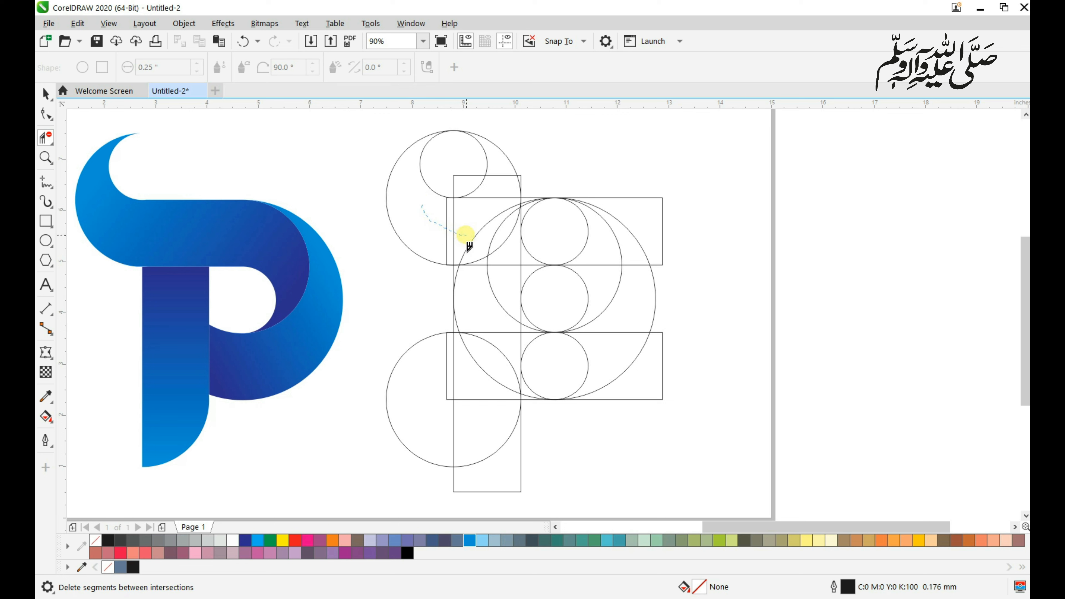
mouse_move(519, 238)
left_mouse_down()
mouse_move(591, 255)
mouse_move(597, 269)
left_mouse_up()
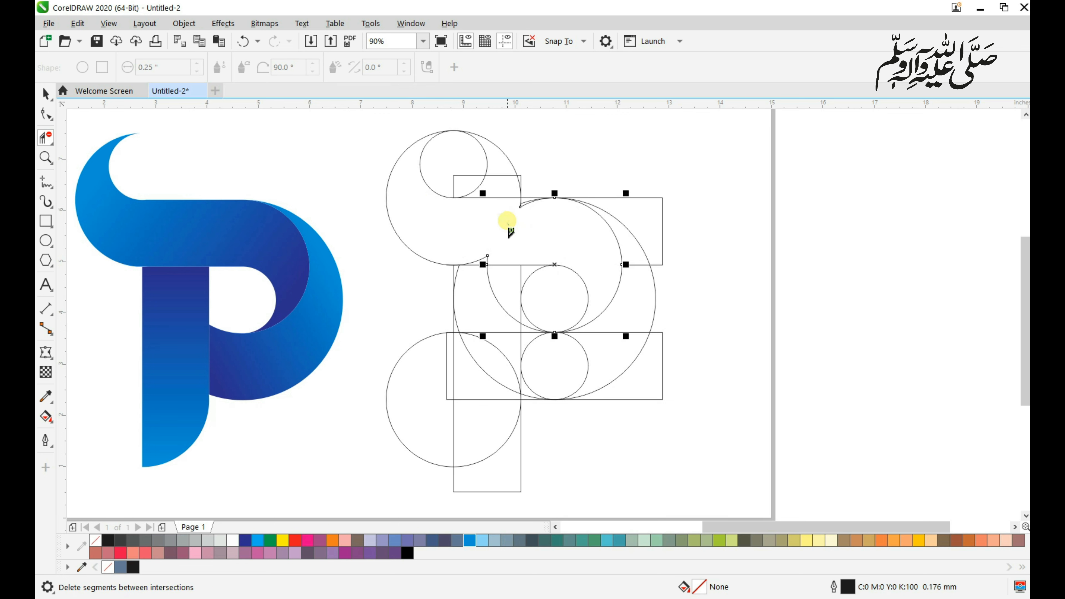
mouse_move(545, 230)
left_mouse_down()
mouse_move(509, 218)
mouse_move(515, 226)
left_mouse_up()
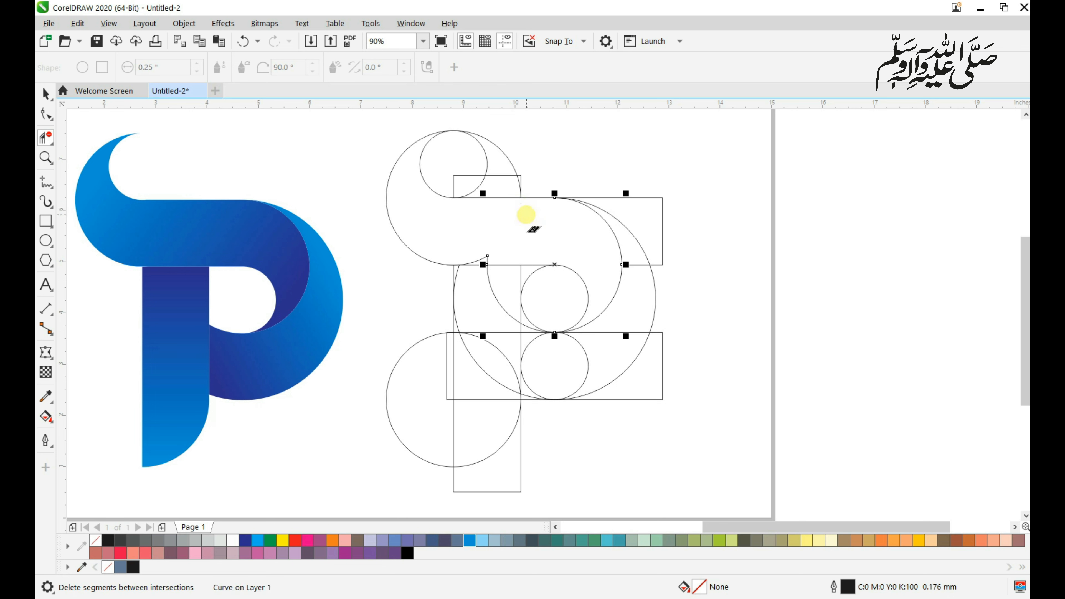
- Delete the leftover arc stubs at the upper bar's lower edge and check its junctions with the circles
scroll(480, 266, "up", 5)
mouse_move(285, 162)
left_mouse_down()
mouse_move(381, 195)
mouse_move(578, 237)
left_mouse_up()
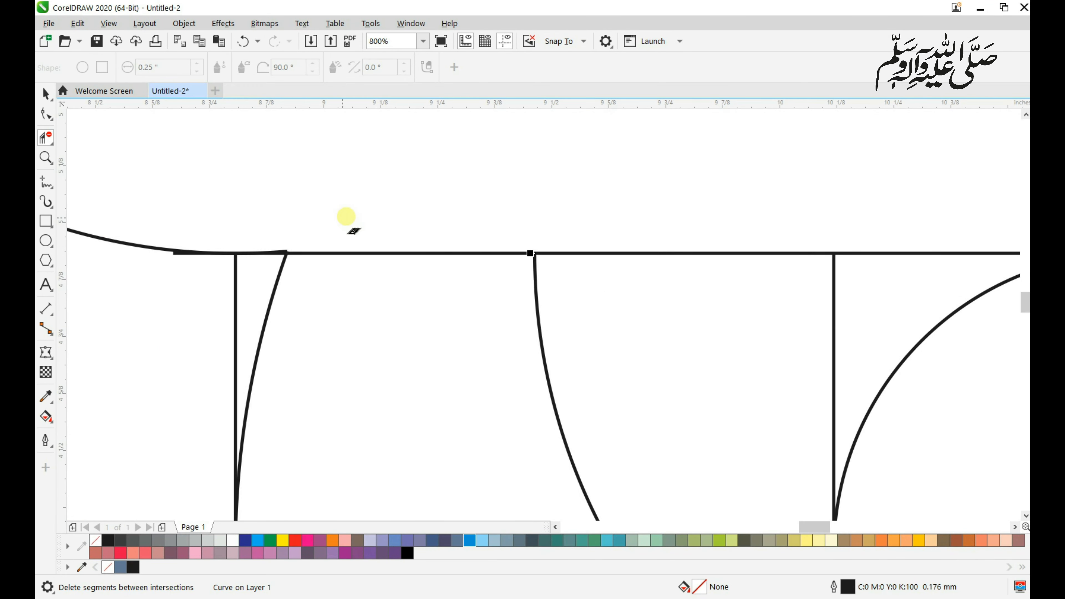
scroll(227, 256, "up", 3)
mouse_move(359, 231)
left_mouse_down()
mouse_move(414, 262)
mouse_move(394, 277)
mouse_move(413, 275)
left_mouse_up()
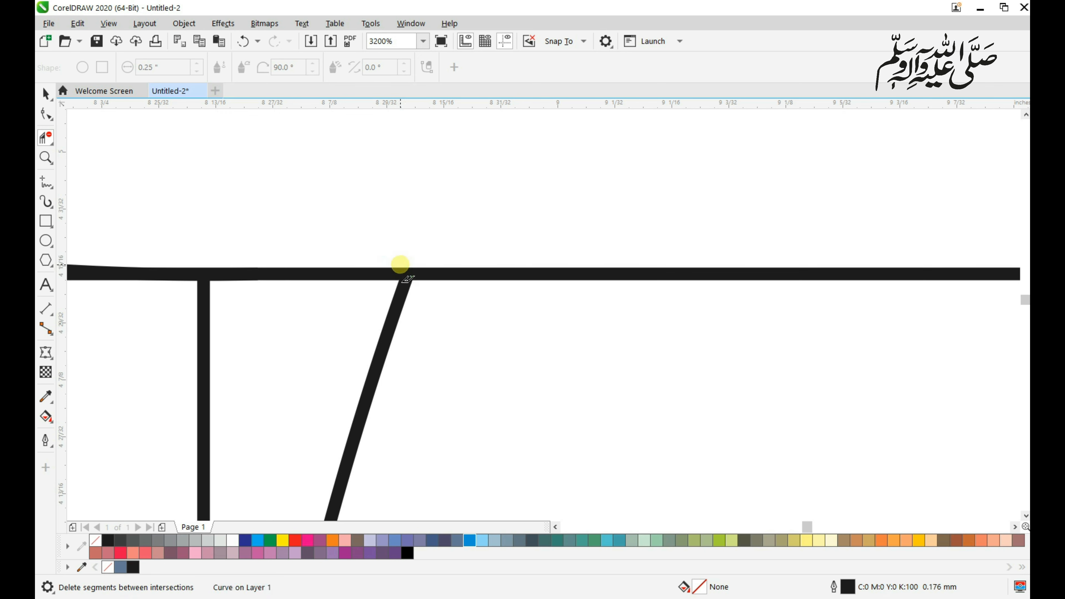
scroll(419, 272, "down", 5)
scroll(431, 197, "up", 3)
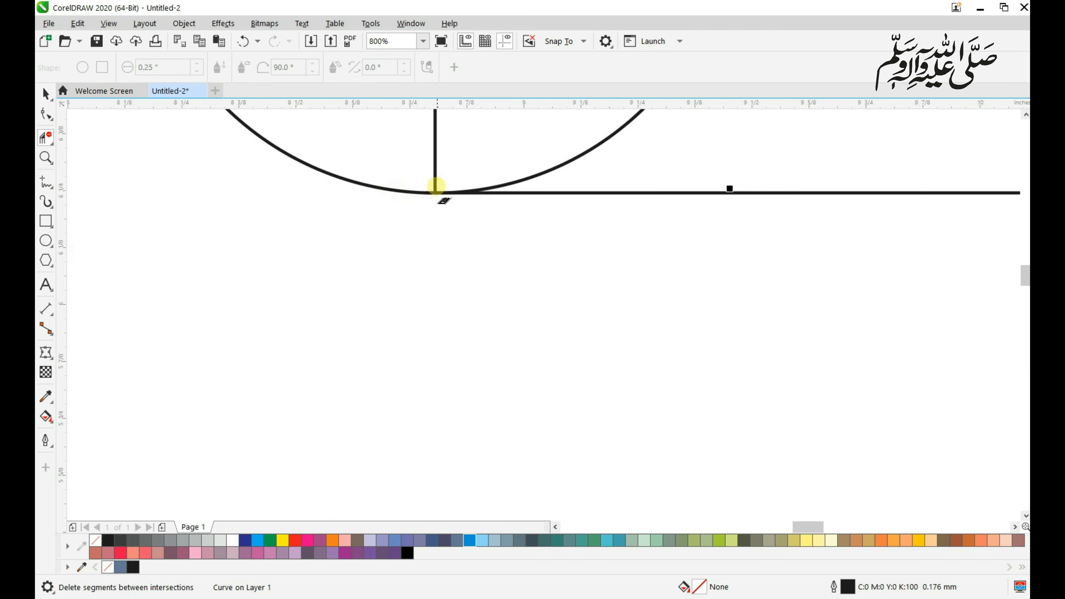
scroll(436, 186, "up", 2)
scroll(443, 221, "down", 5)
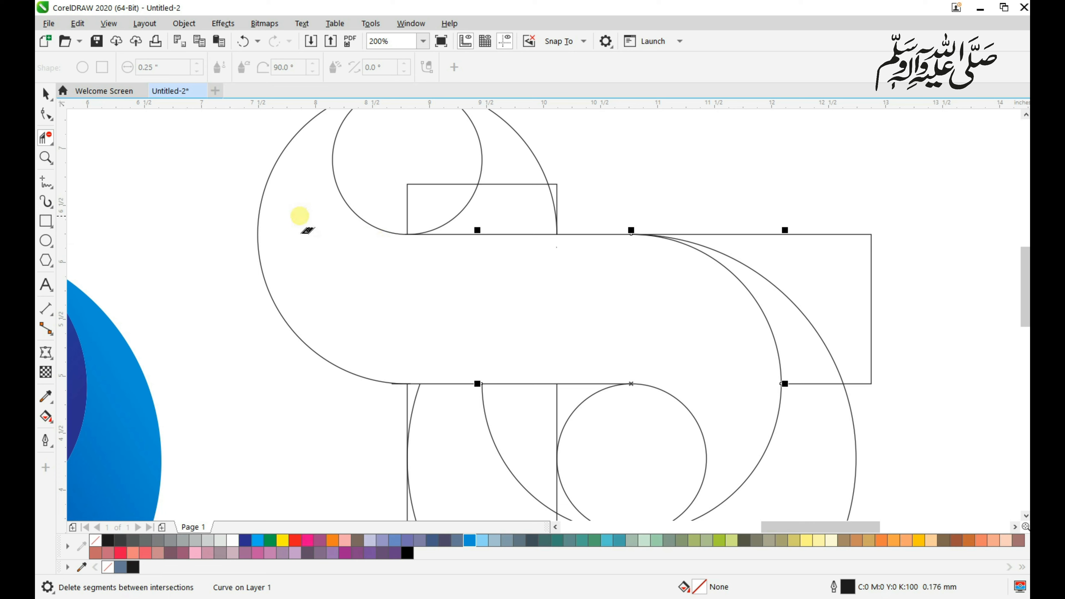
scroll(663, 390, "up", 1)
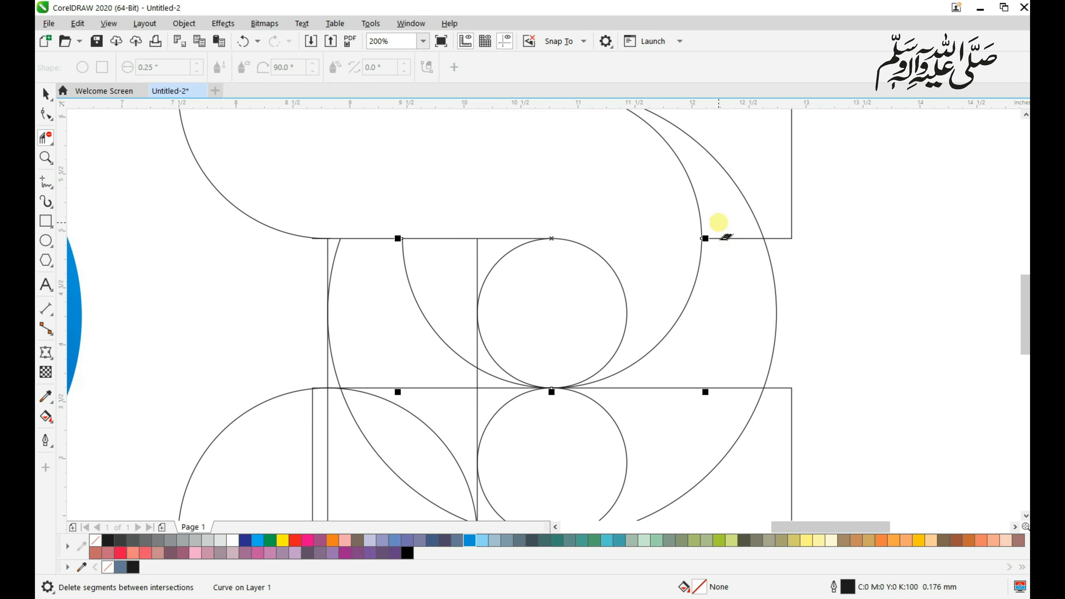
- Delete the rectangle edge segments and the bottom small circle that lie inside the P's outer bowl
mouse_move(717, 222)
left_mouse_down()
mouse_move(732, 308)
mouse_move(713, 384)
mouse_move(686, 415)
mouse_move(606, 443)
mouse_move(532, 439)
mouse_move(499, 411)
left_mouse_up()
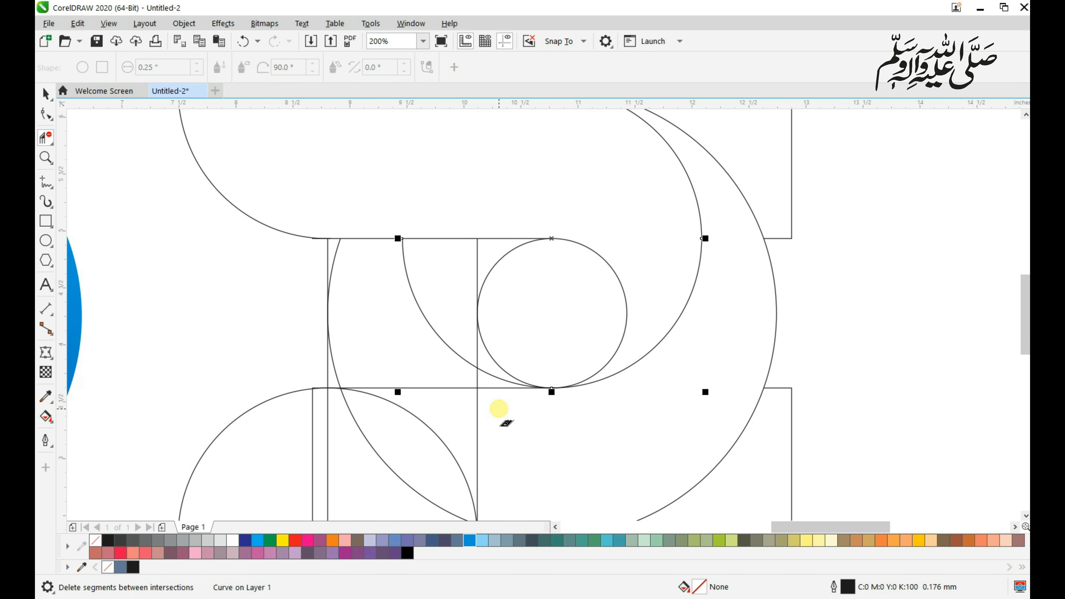
scroll(563, 361, "down", 1)
scroll(563, 361, "up", 1)
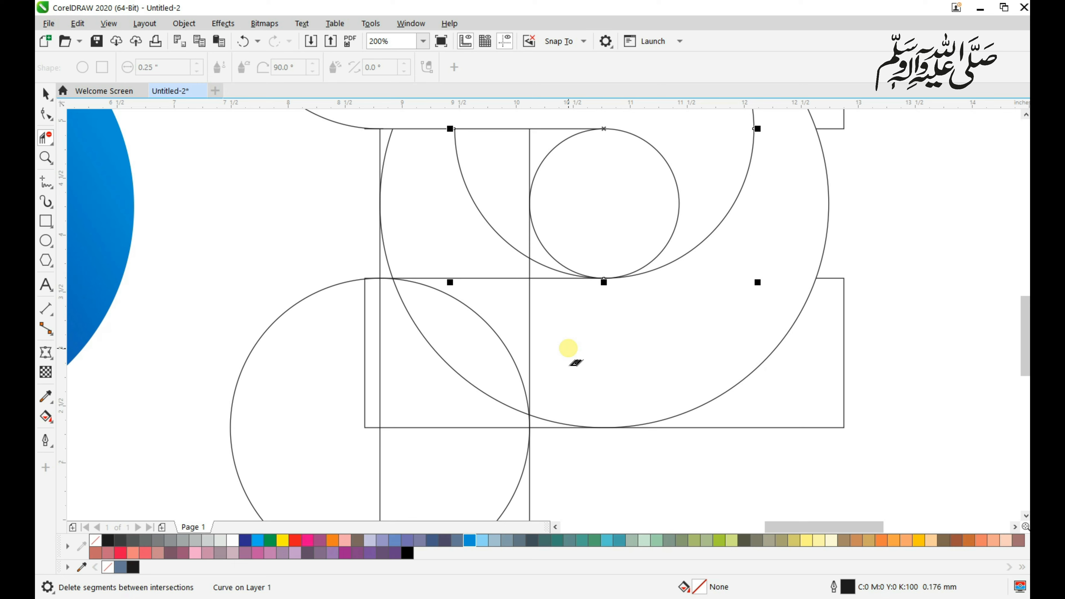
scroll(545, 341, "down", 1)
- Delete the remaining circle and rectangle segments crossing the upright stem, including the large circle's left arc
left_click_drag(496, 349, 499, 423)
scroll(475, 280, "up", 2)
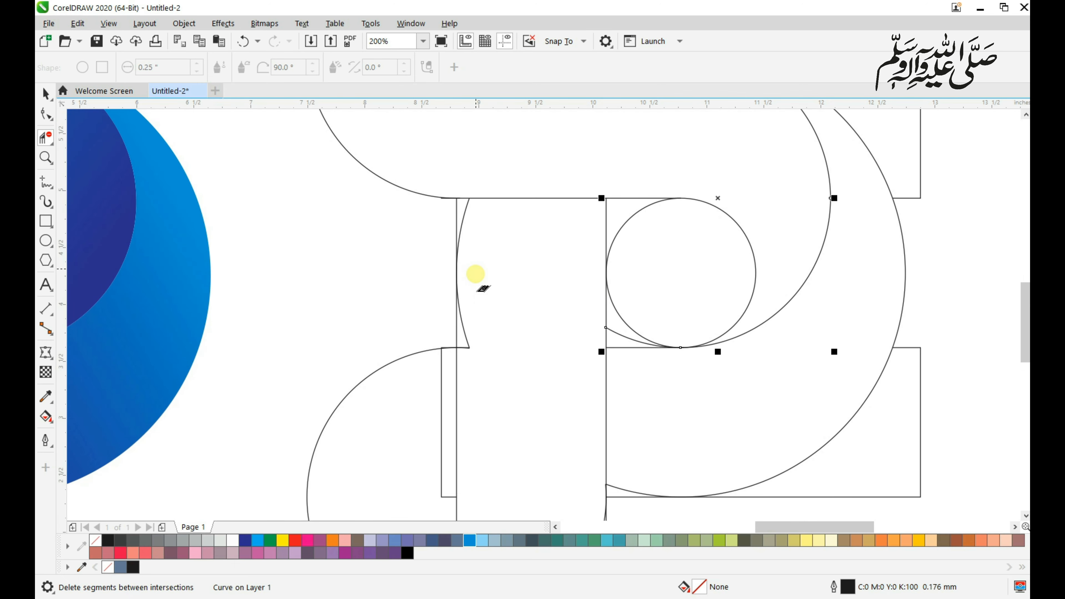
mouse_move(461, 206)
left_mouse_down()
mouse_move(465, 348)
mouse_move(492, 385)
left_mouse_up()
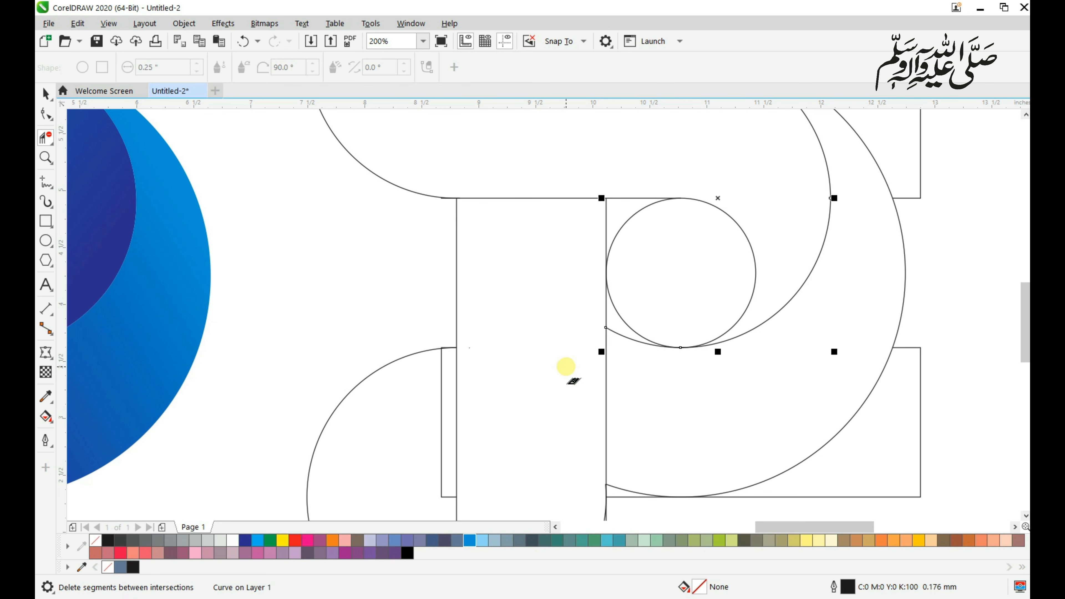
scroll(568, 367, "down", 2)
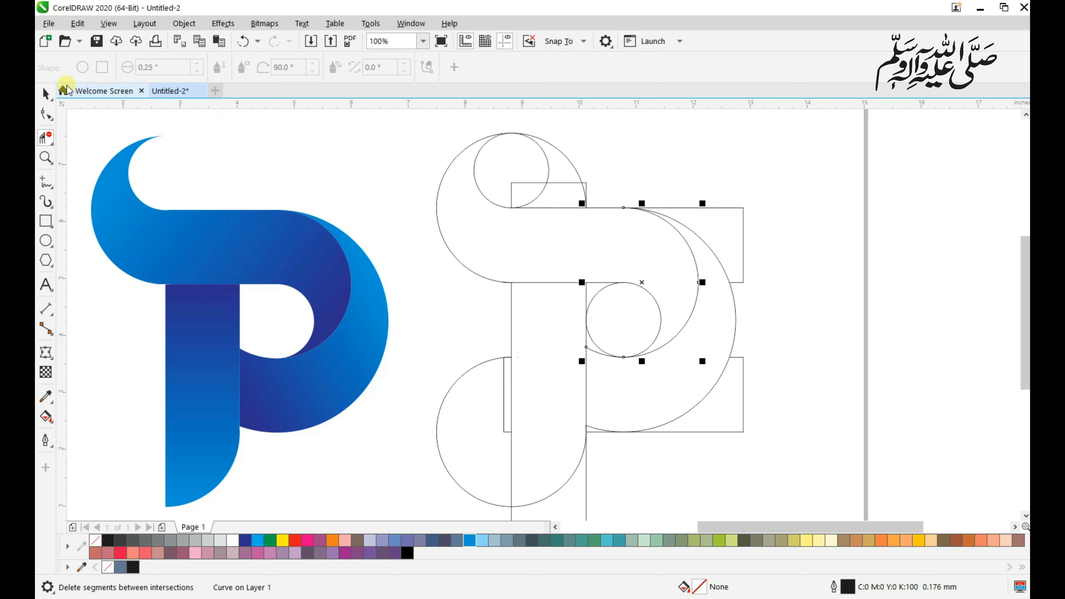
scroll(623, 206, "up", 3)
scroll(624, 206, "down", 3)
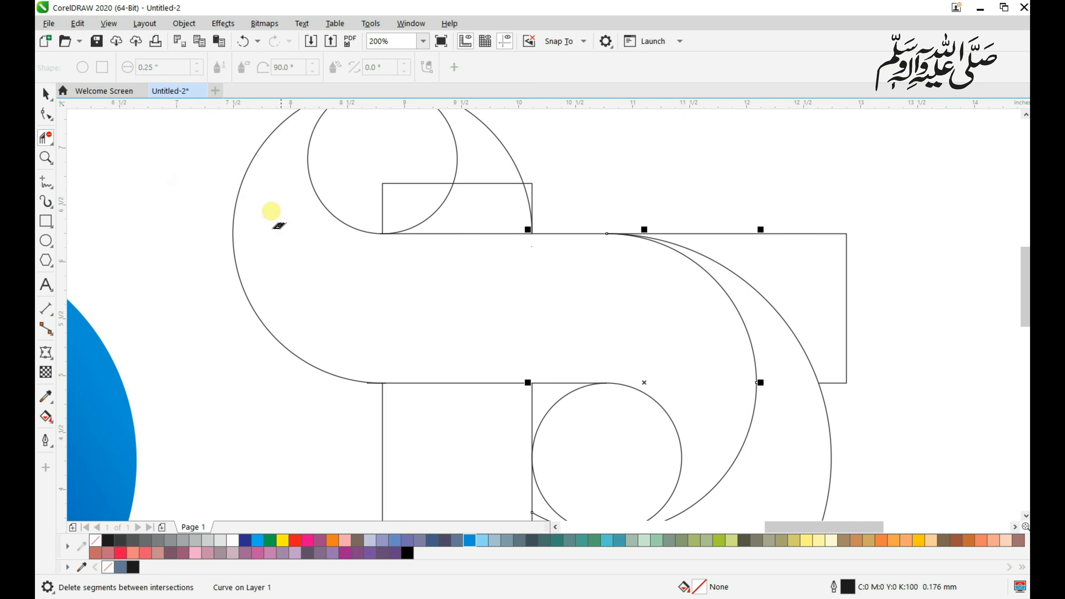
left_click(44, 95)
left_click(166, 195)
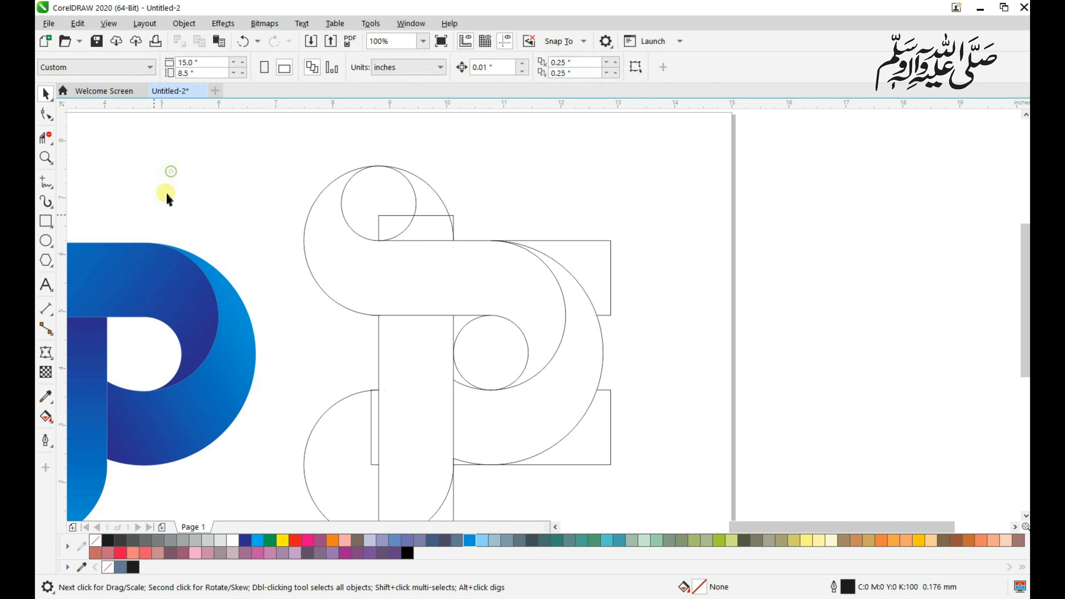
- Smart Fill the top ribbon, the outer bowl and the stem with blue-grey (C:40 M:20 Y:0 K:40) as three separate shapes
left_click(51, 422)
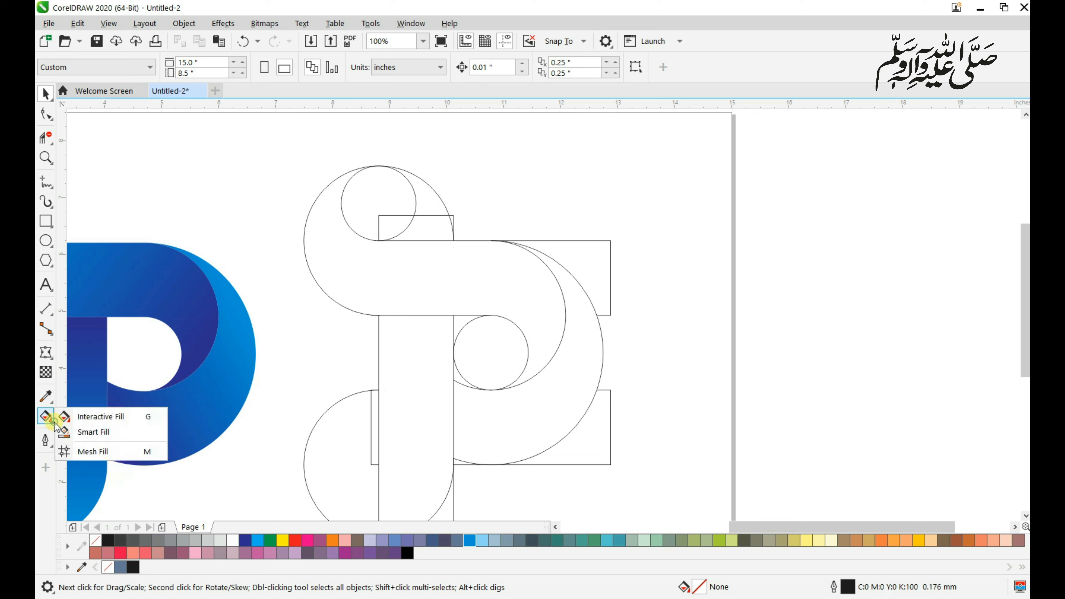
left_click(98, 431)
left_click(375, 306)
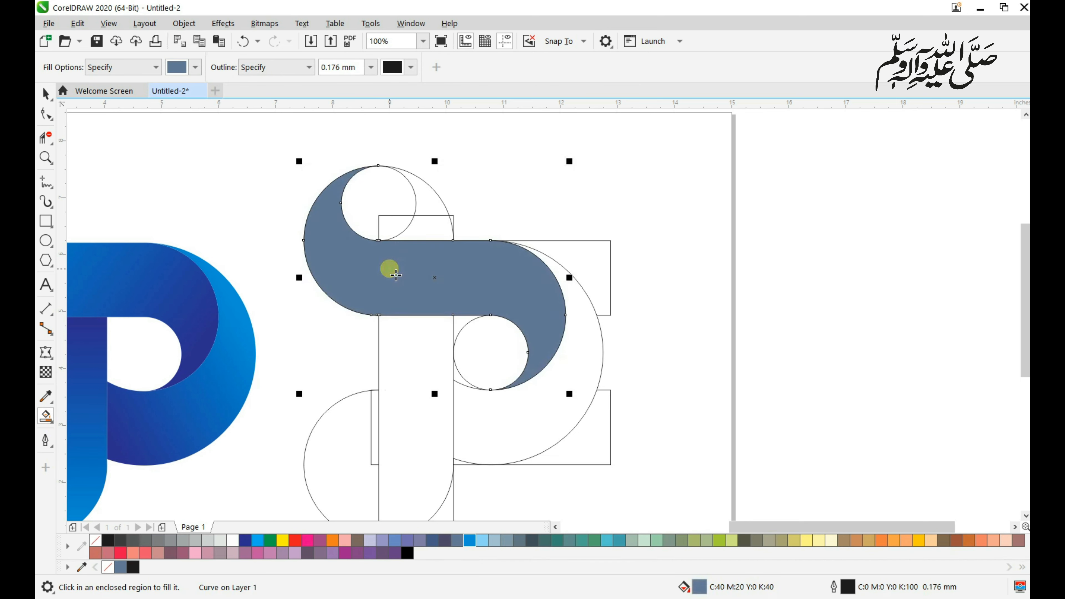
left_click(542, 415)
left_click(417, 404)
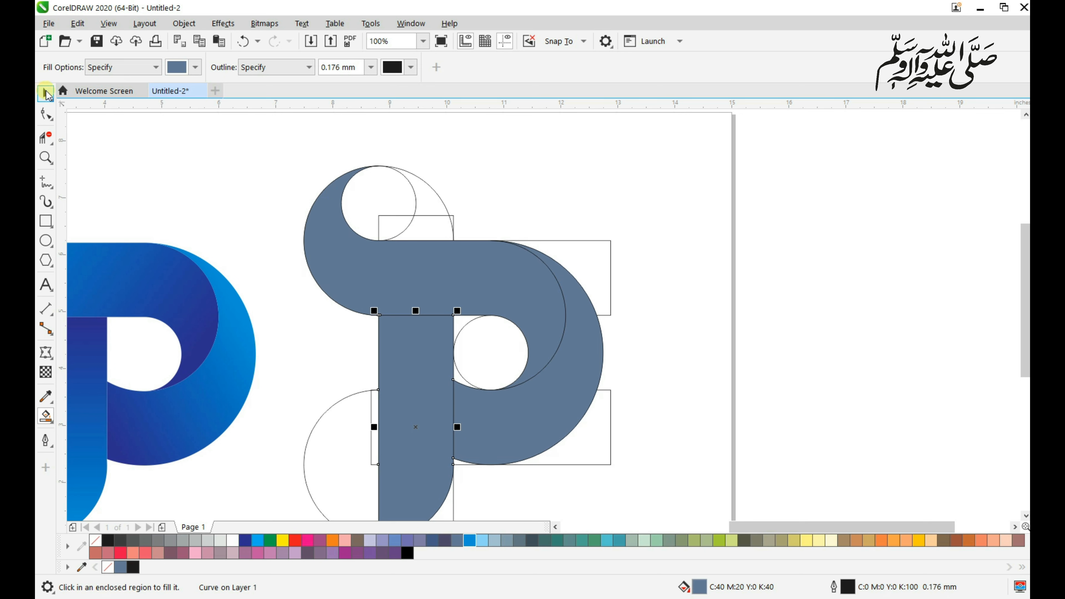
left_click(46, 93)
scroll(429, 242, "down", 2)
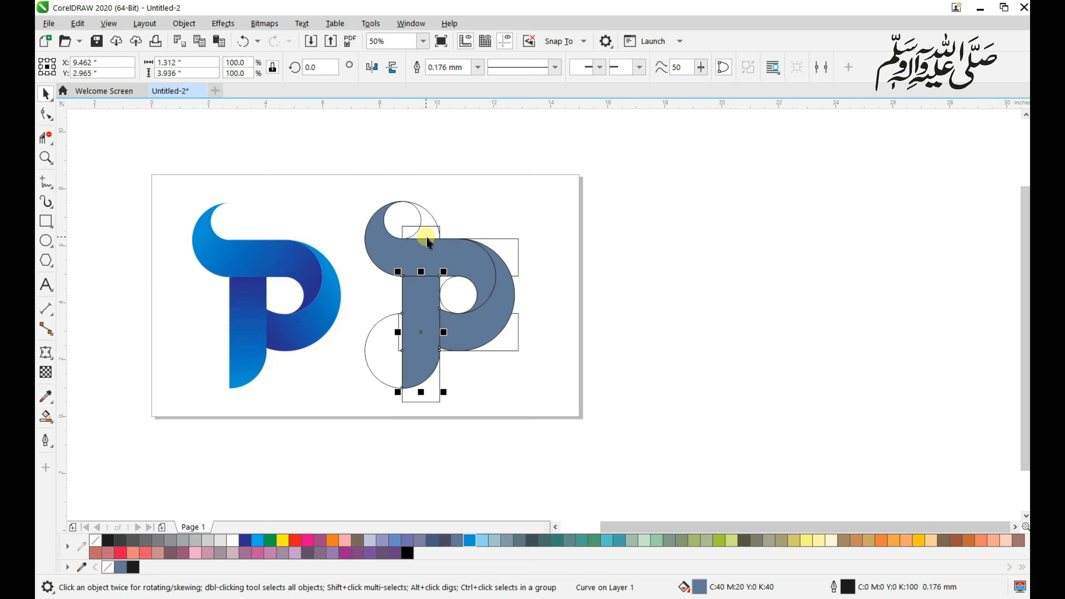
- Select the blue-grey ribbon, outer bowl and stem together and group them
left_click(448, 252, "shift")
left_click(482, 338, "shift")
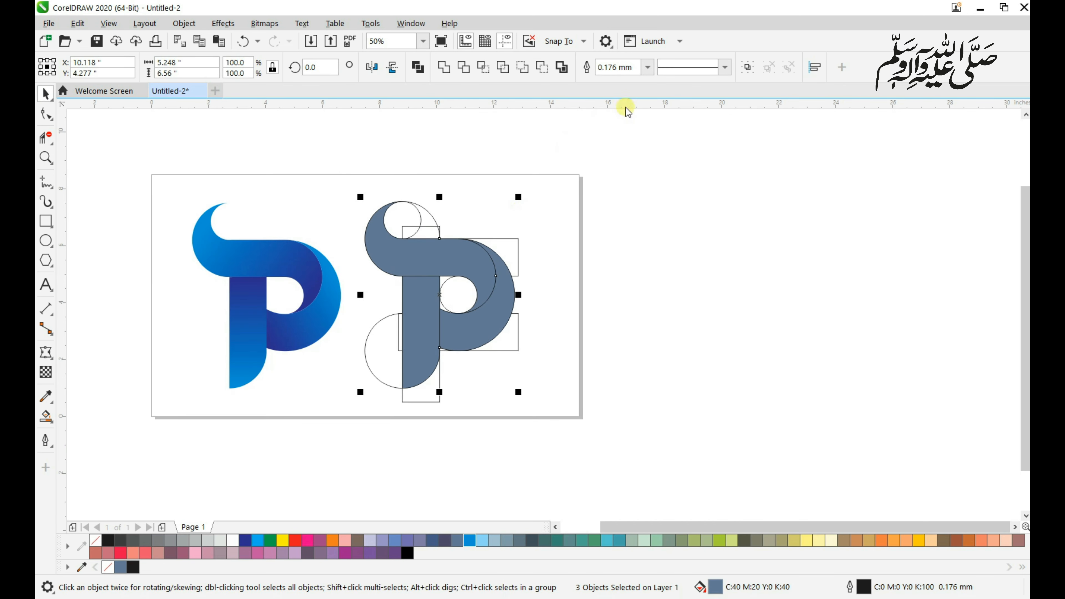
left_click(748, 67)
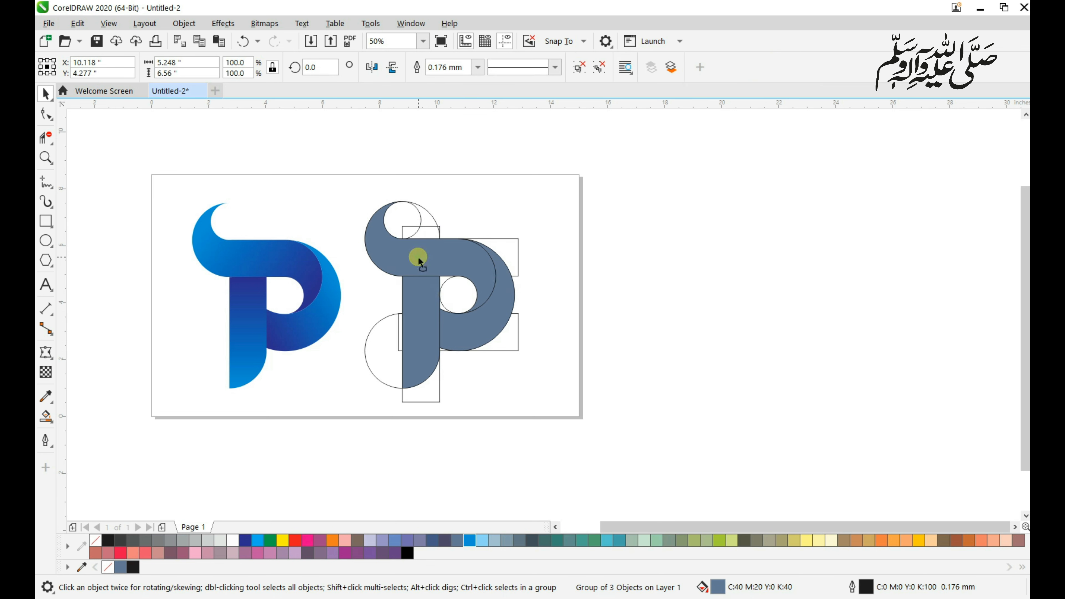
- Separate the grouped P from its construction outlines, moving the outlines off the page and placing the P beside the blue original
left_click_drag(418, 252, 612, 261)
left_click_drag(339, 185, 541, 417)
left_click_drag(444, 302, 792, 295)
left_click_drag(651, 256, 449, 242)
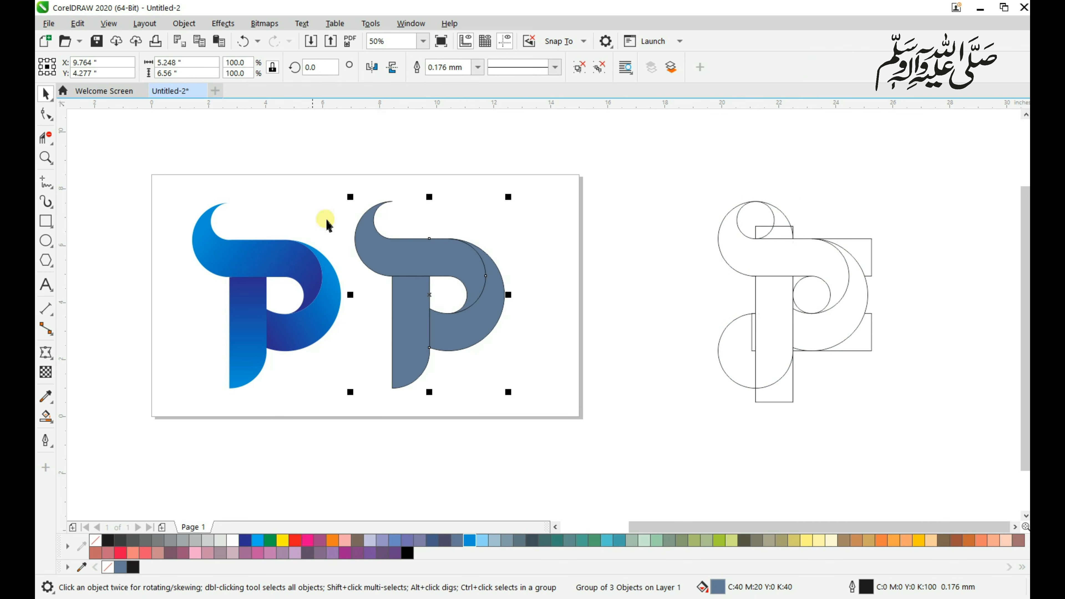
key("z")
left_click_drag(172, 193, 591, 398)
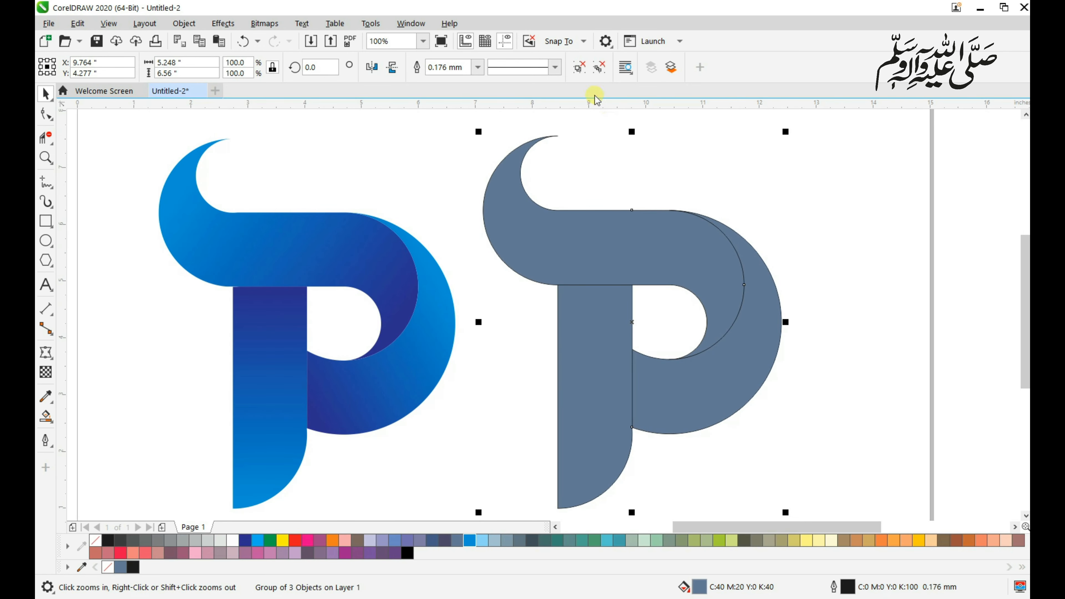
left_click(579, 68)
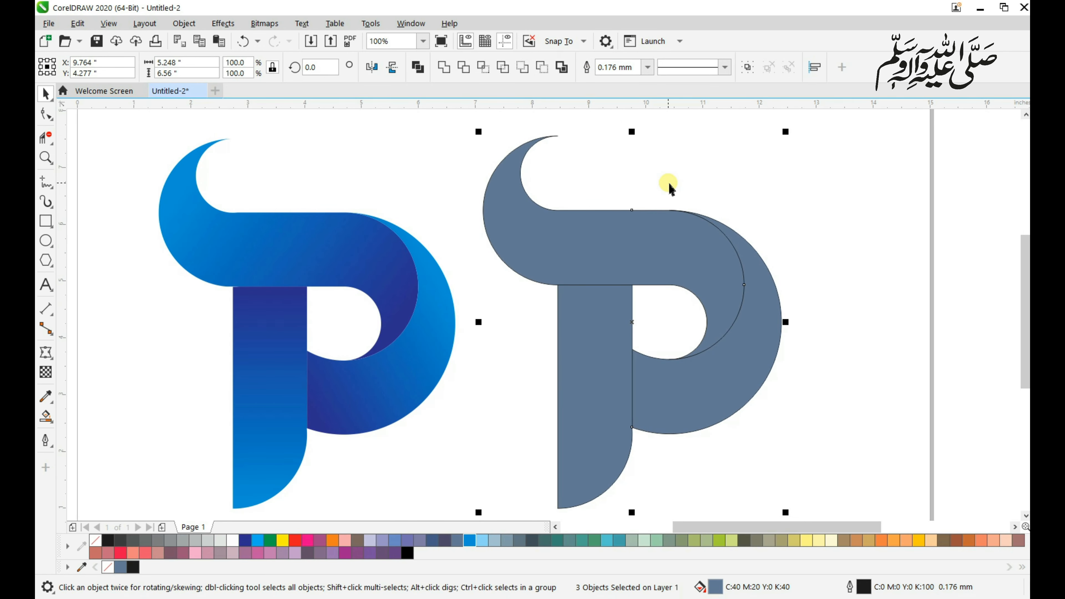
left_click(747, 67)
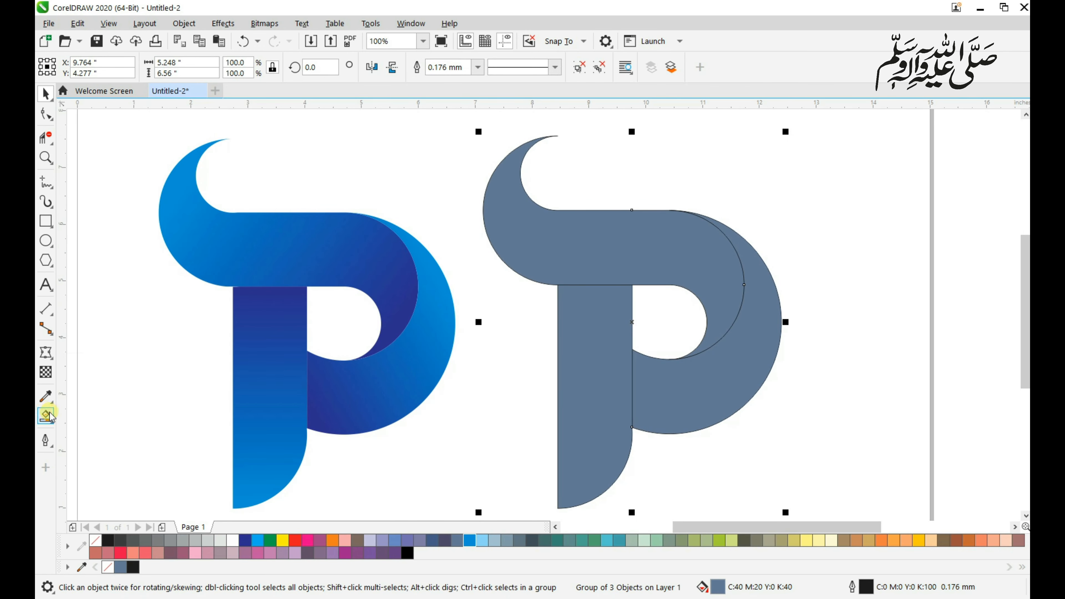
- Apply a linear fountain fill across the grouped P, running from black at the bowl's outer edge to magenta at the stem's outer edge
left_click(54, 424)
left_click(93, 417)
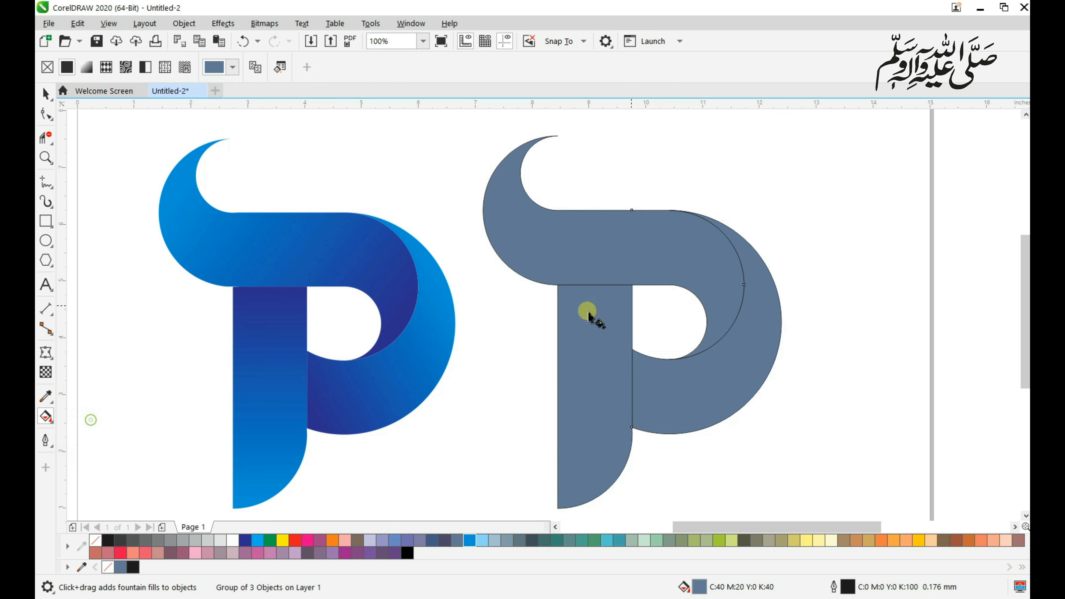
left_click_drag(781, 322, 558, 323)
left_click(558, 323)
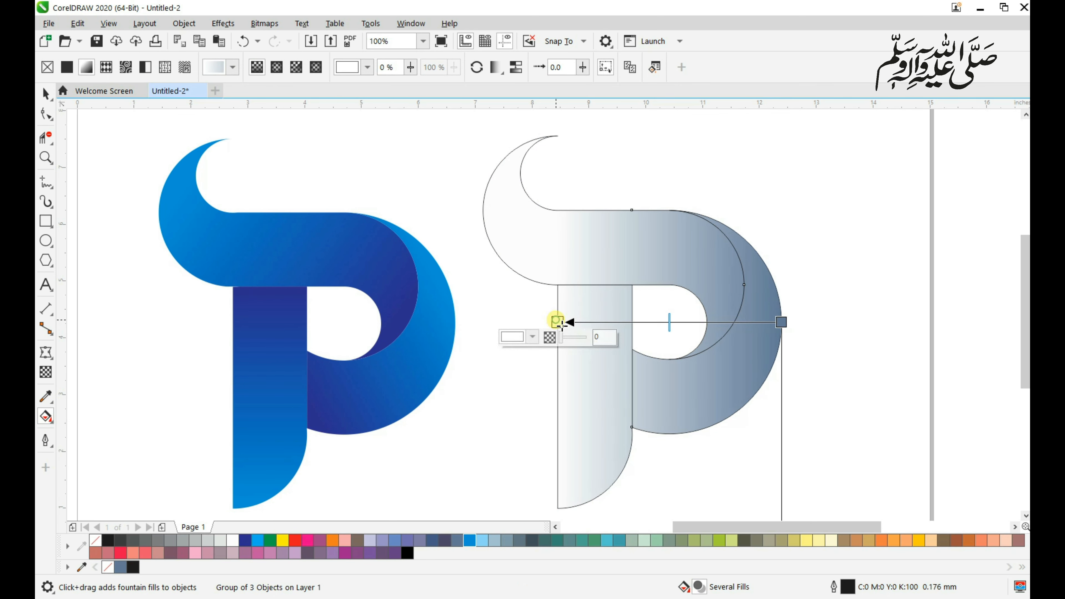
left_click(344, 553)
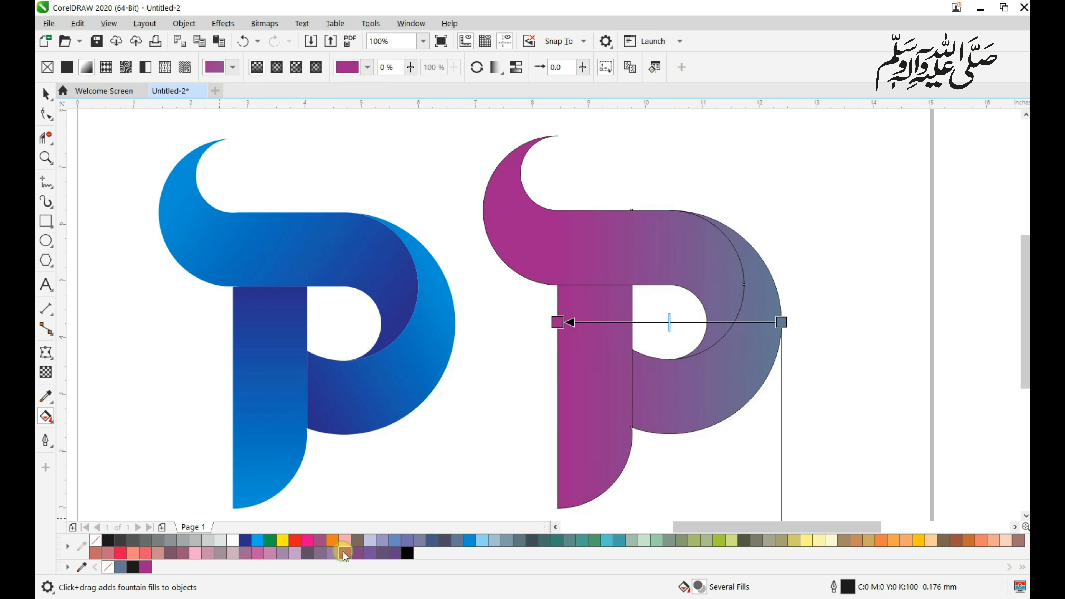
left_click(781, 322)
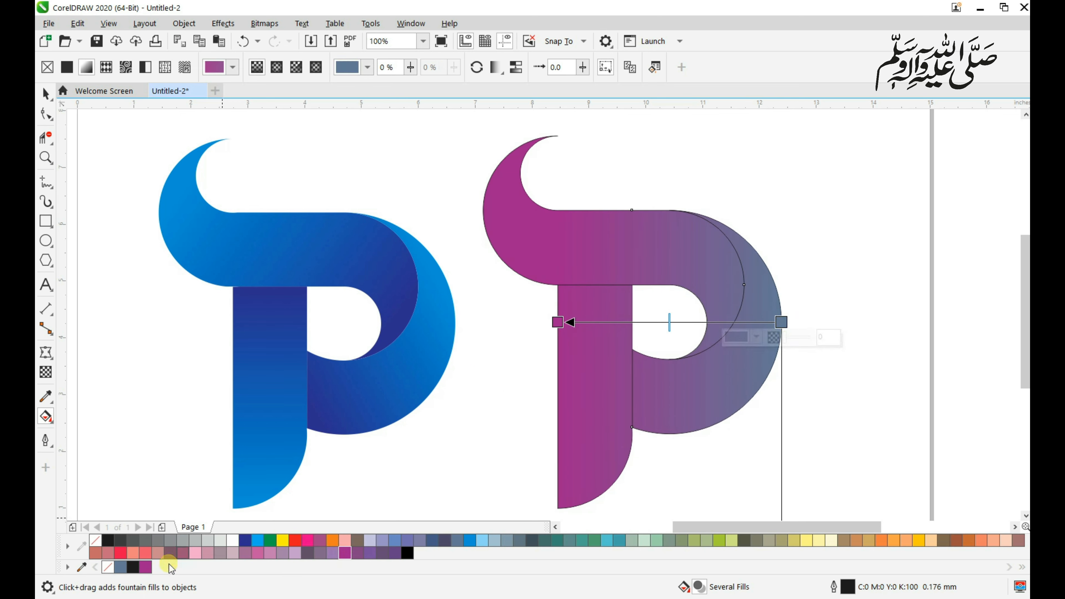
left_click(133, 568)
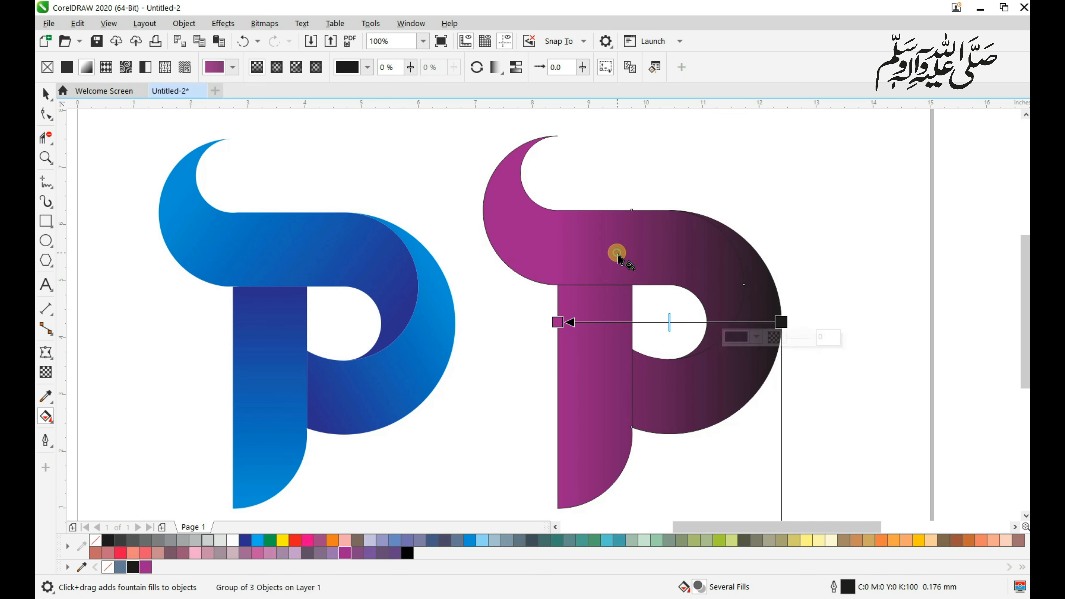
- Ungroup the P and redirect the ribbon's gradient diagonally, from black at its inner curve to magenta at the upper tip
left_click(46, 93)
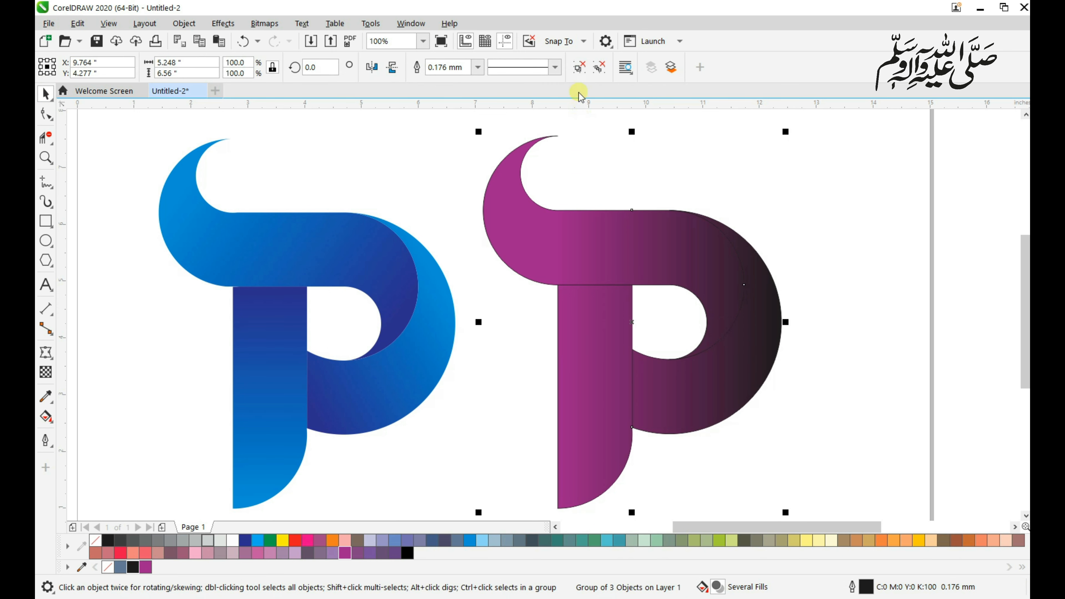
left_click(579, 69)
left_click(629, 242)
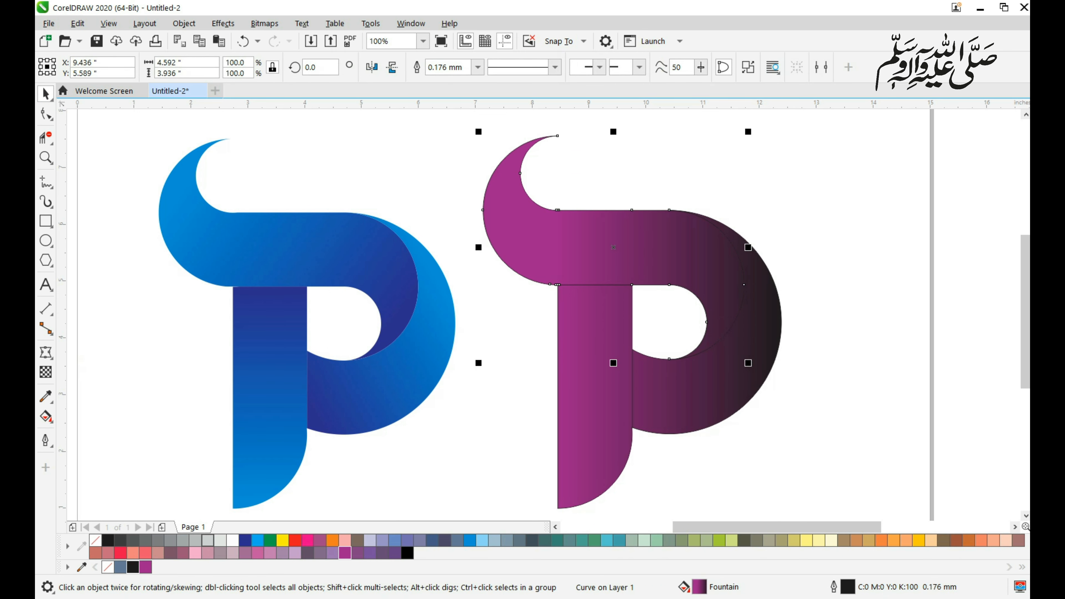
left_click(46, 418)
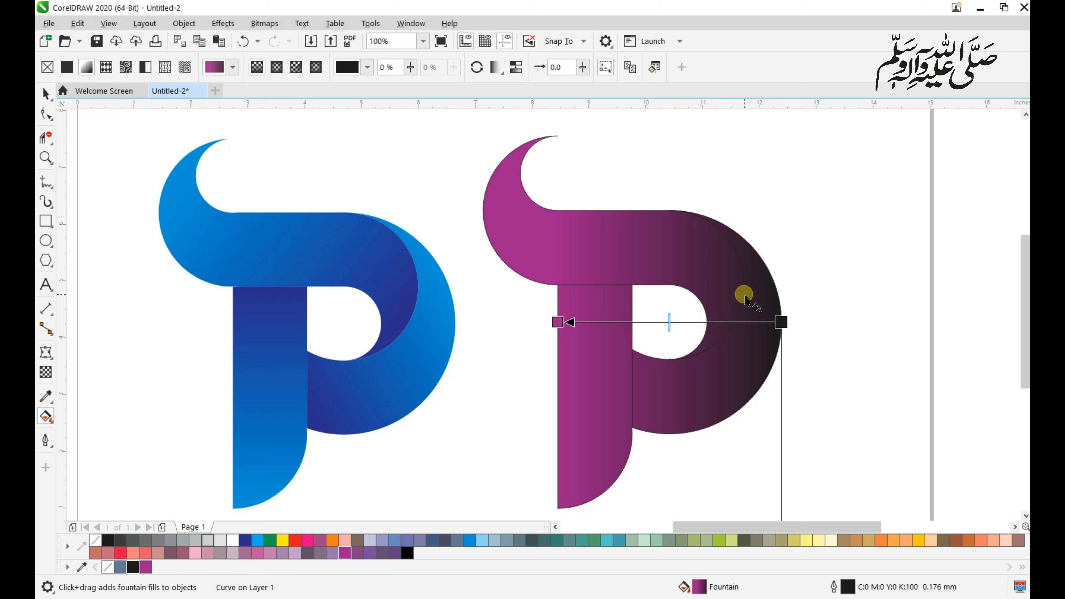
left_click_drag(745, 296, 557, 145)
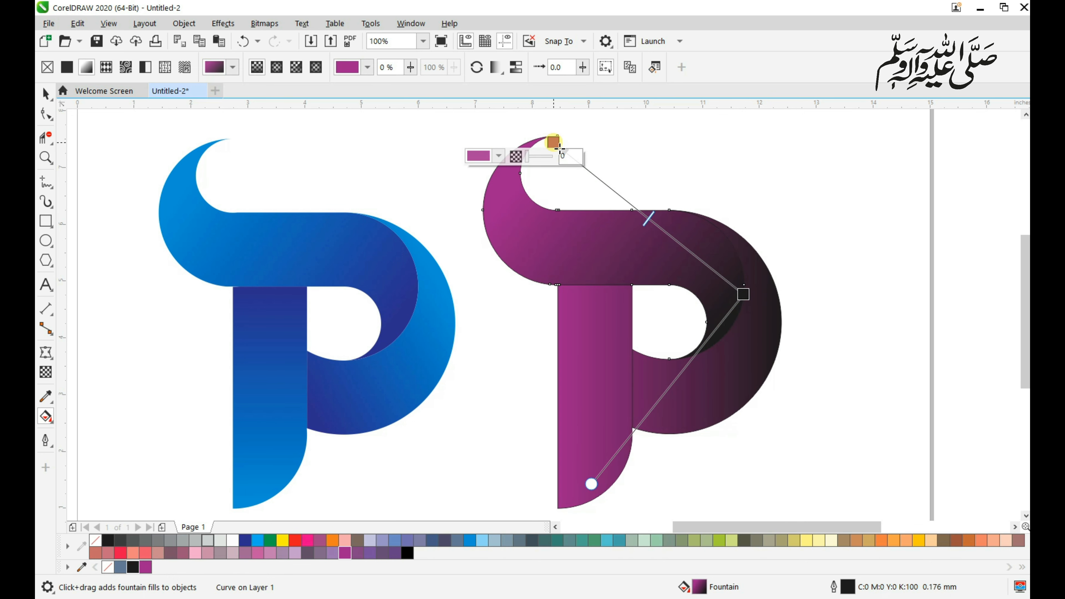
- Redirect the bowl's gradient diagonally from black at the stem to magenta at its outer edge, and the stem's vertically from black down to magenta
left_click(732, 392)
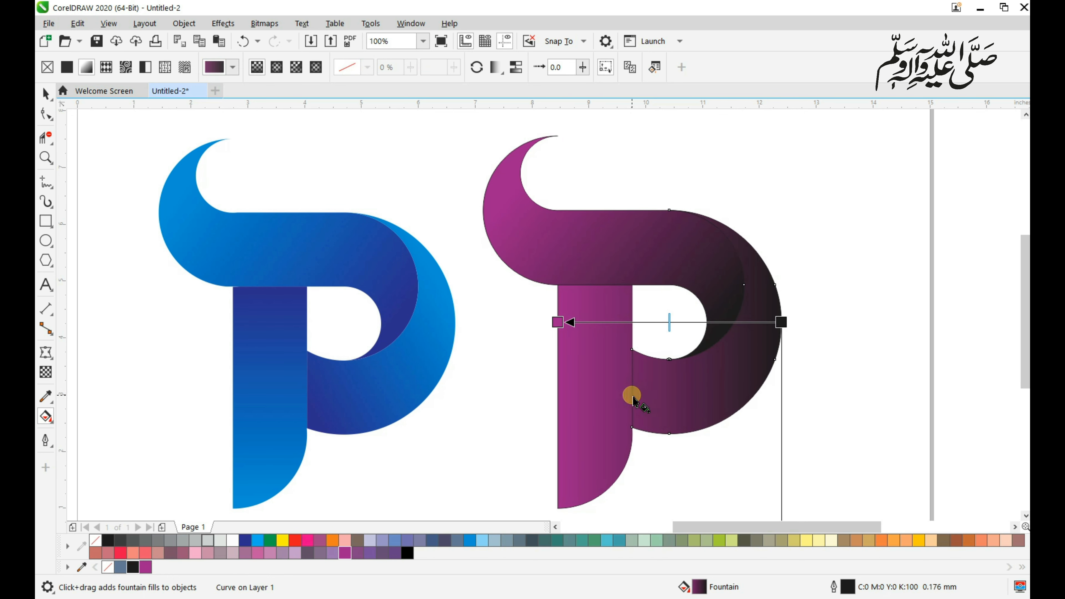
left_click_drag(632, 397, 778, 281)
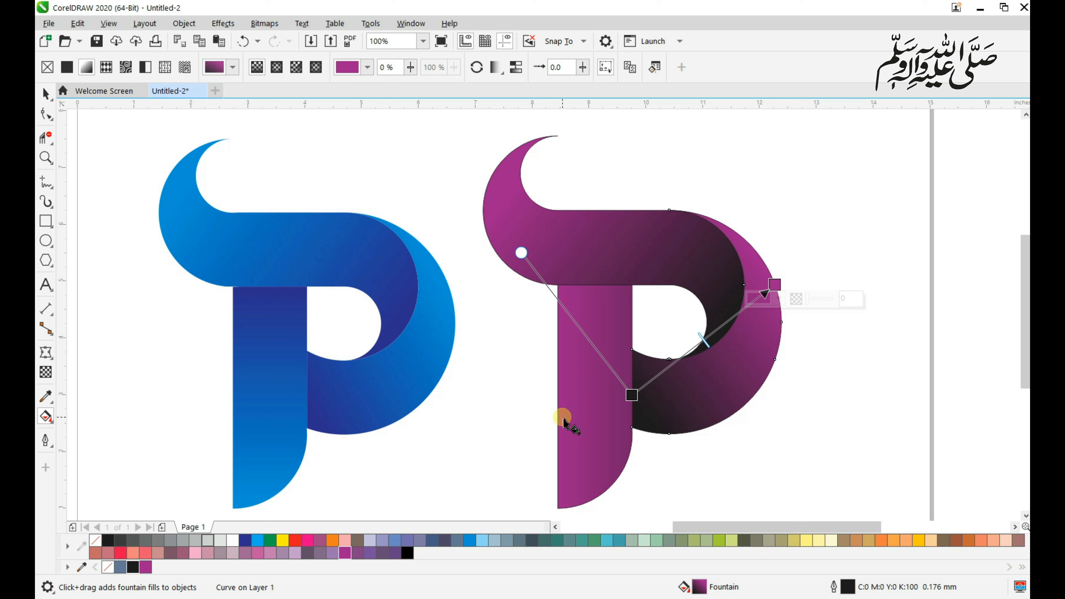
left_click(598, 379)
left_click_drag(590, 286, 592, 499)
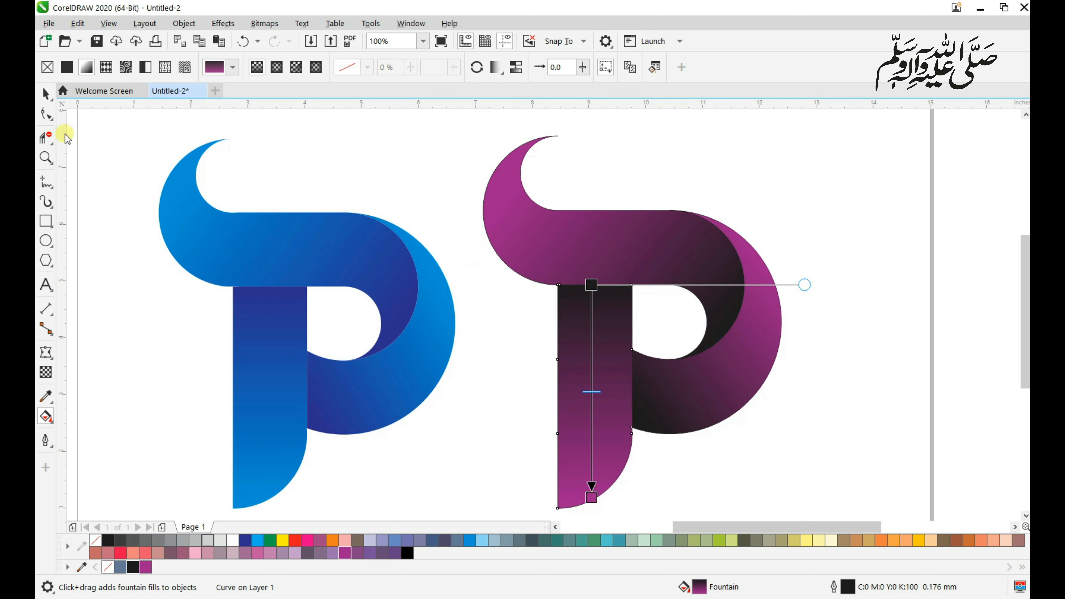
- Remove the outlines from all three gradient shapes of the new P
left_click(45, 93)
left_click_drag(475, 191, 796, 418)
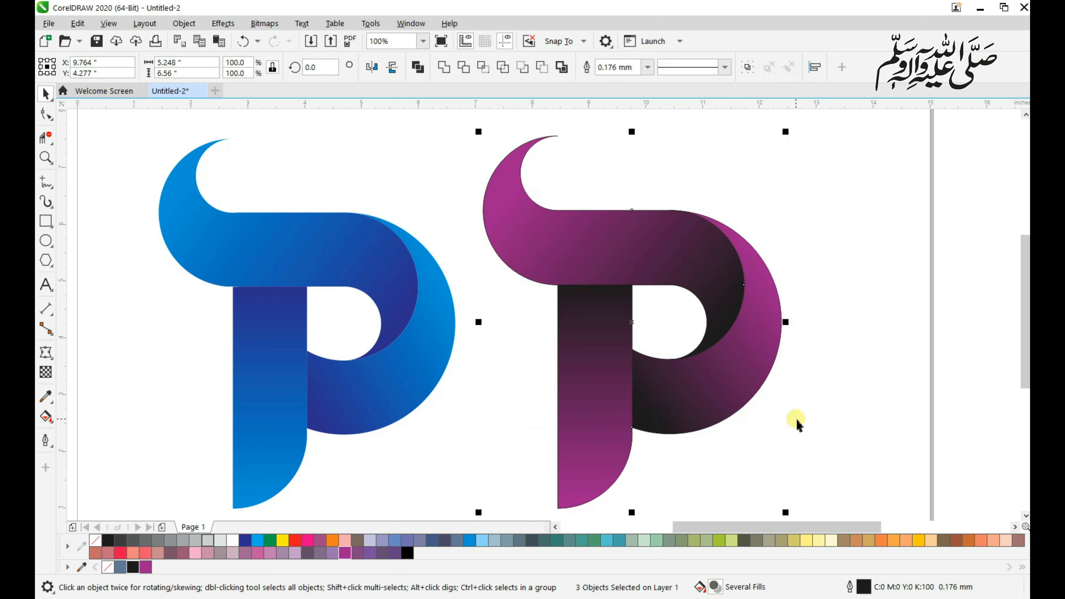
right_click(94, 544)
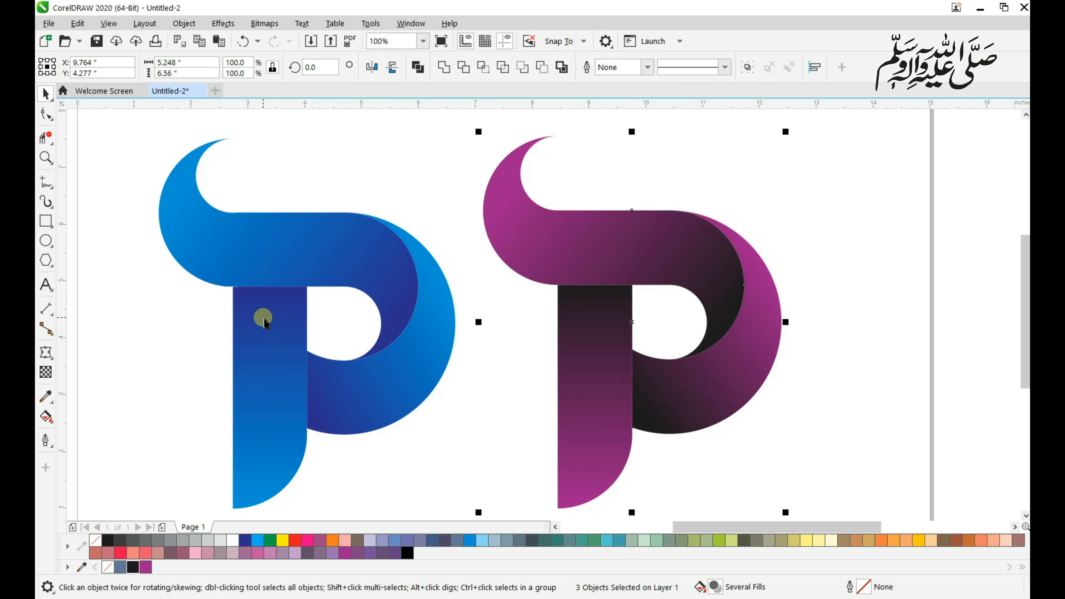
left_click_drag(164, 155, 822, 493)
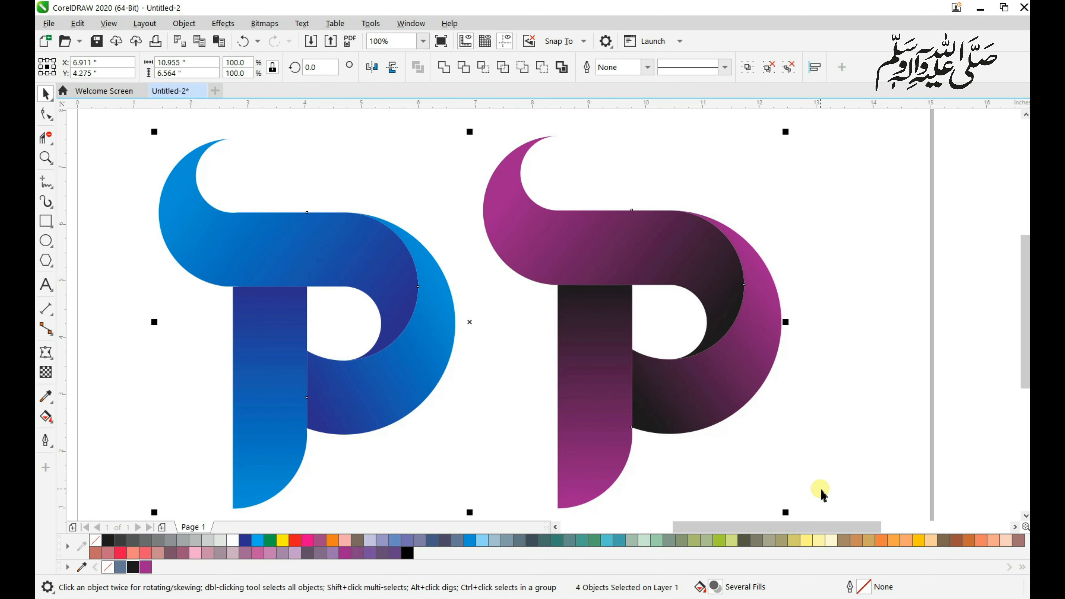
key("F4")
left_click(821, 489)
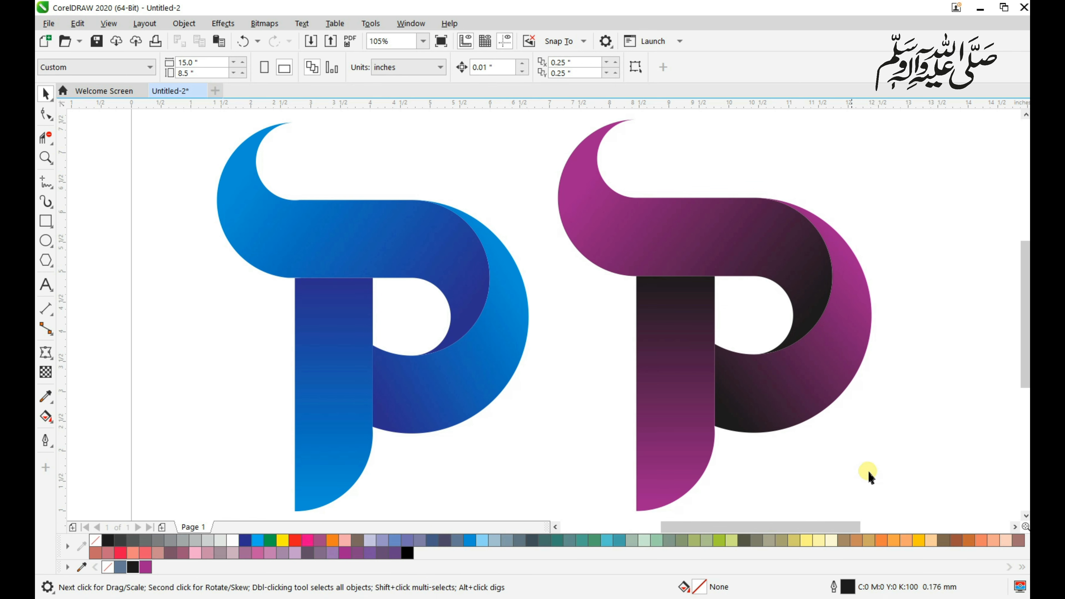
mouse_move(370, 598)
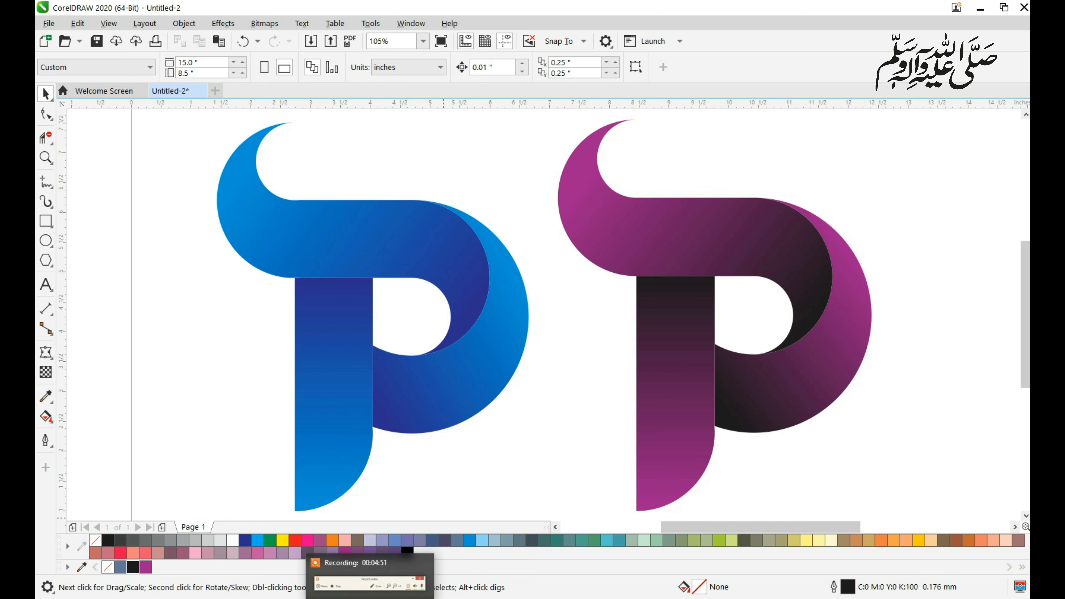
left_click(383, 572)
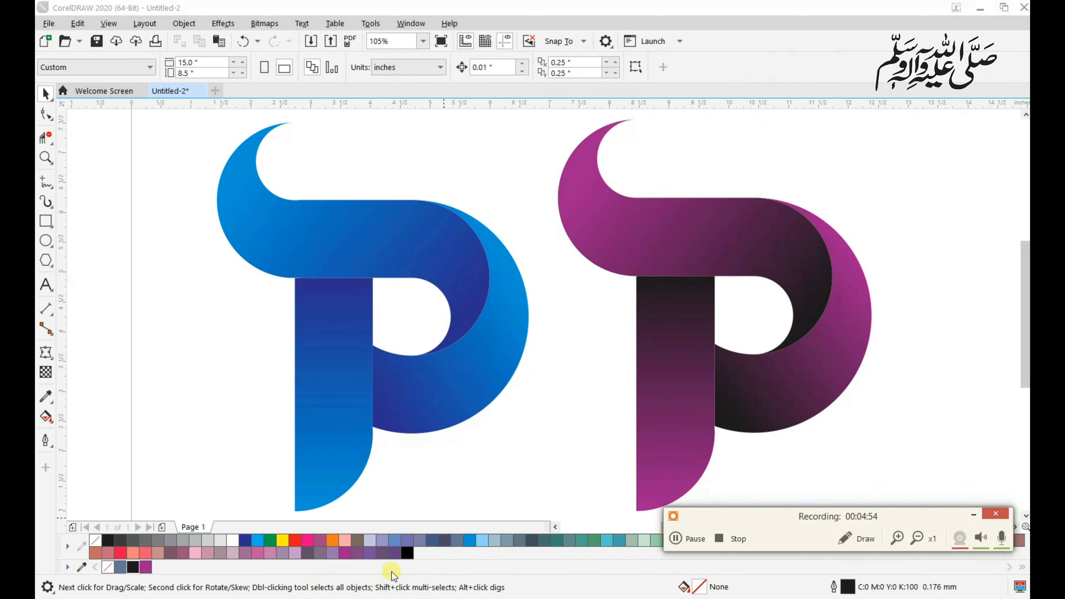